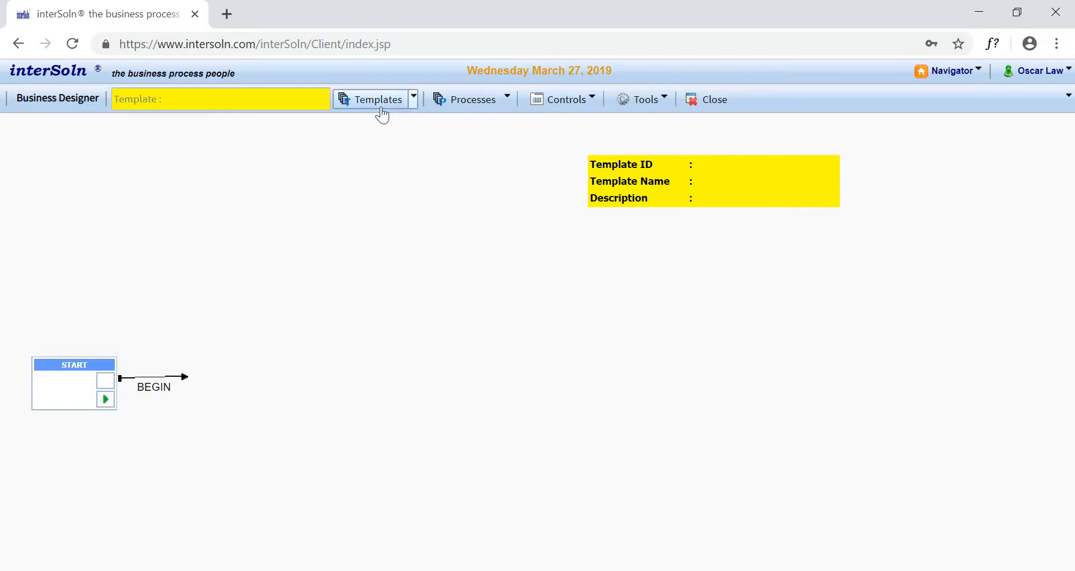
- Search the business templates for "demo" and open the EXPENSE CLAIM DEMO template
{"action": "left_click", "coordinate": [379, 105]}
{"action": "left_click", "coordinate": [330, 172]}
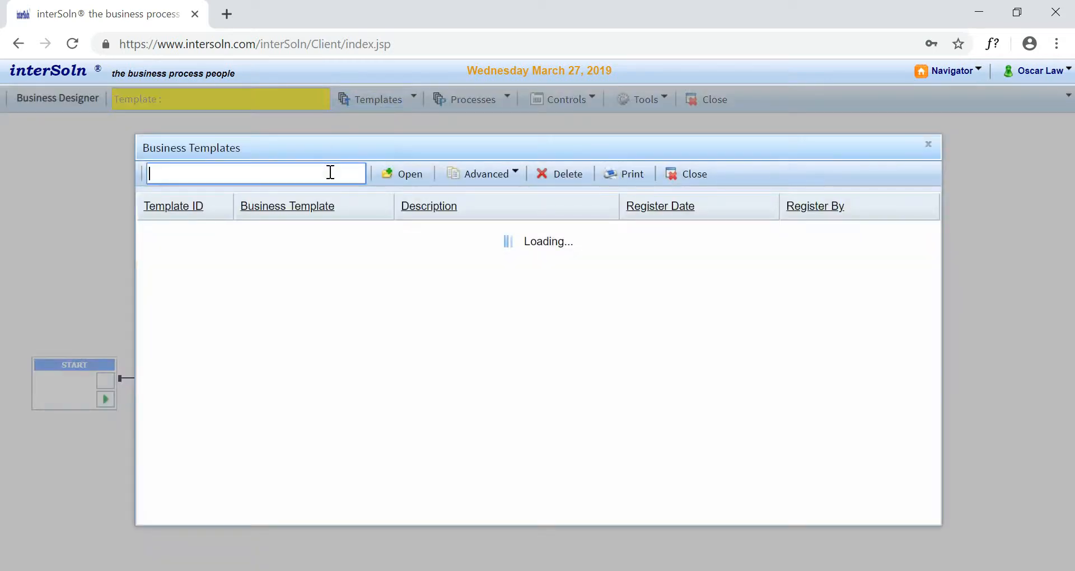
{"action": "type", "text": "demo"}
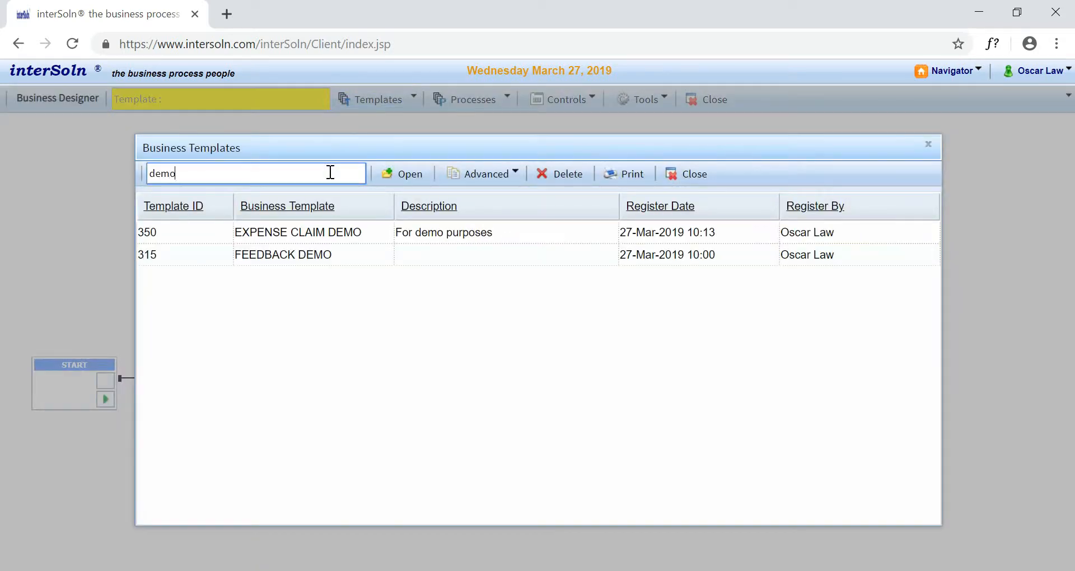
{"action": "left_click", "coordinate": [355, 229]}
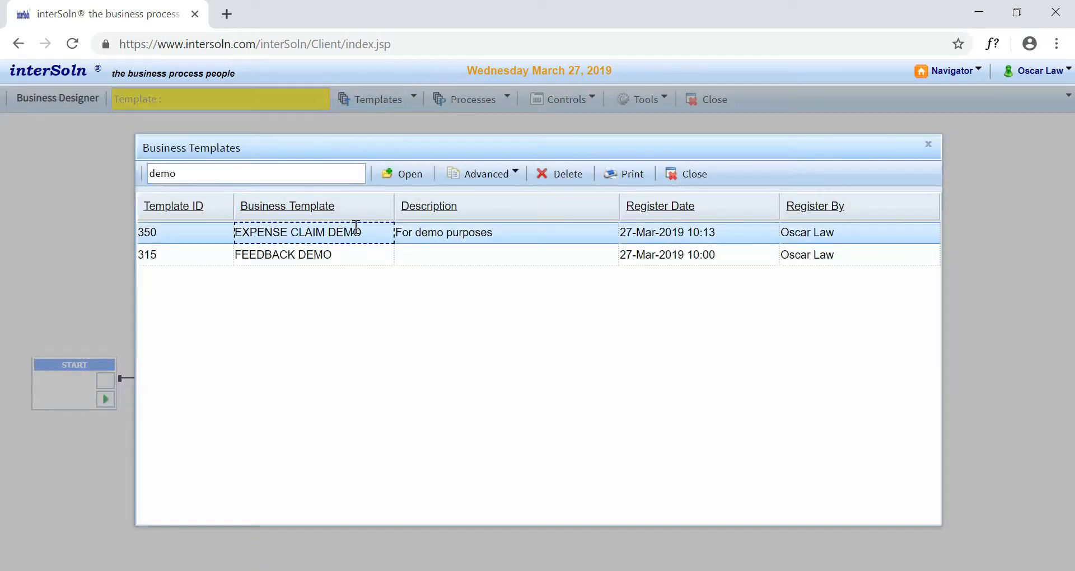
{"action": "left_click", "coordinate": [416, 180]}
{"action": "left_click", "coordinate": [308, 313]}
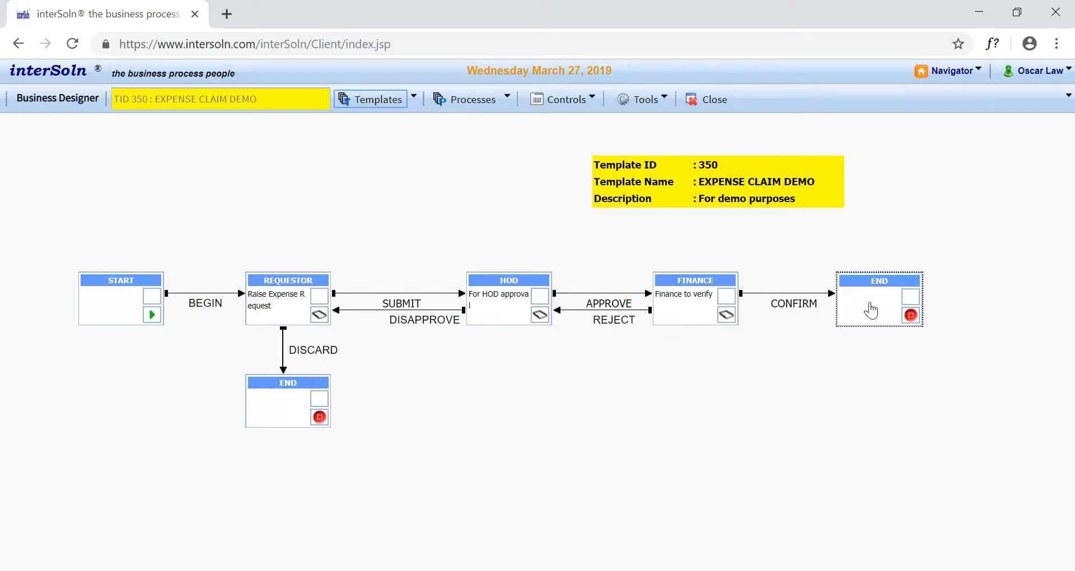
- Go to the Expense Claim Demo process list and create a new expense request
{"action": "left_click", "coordinate": [967, 74]}
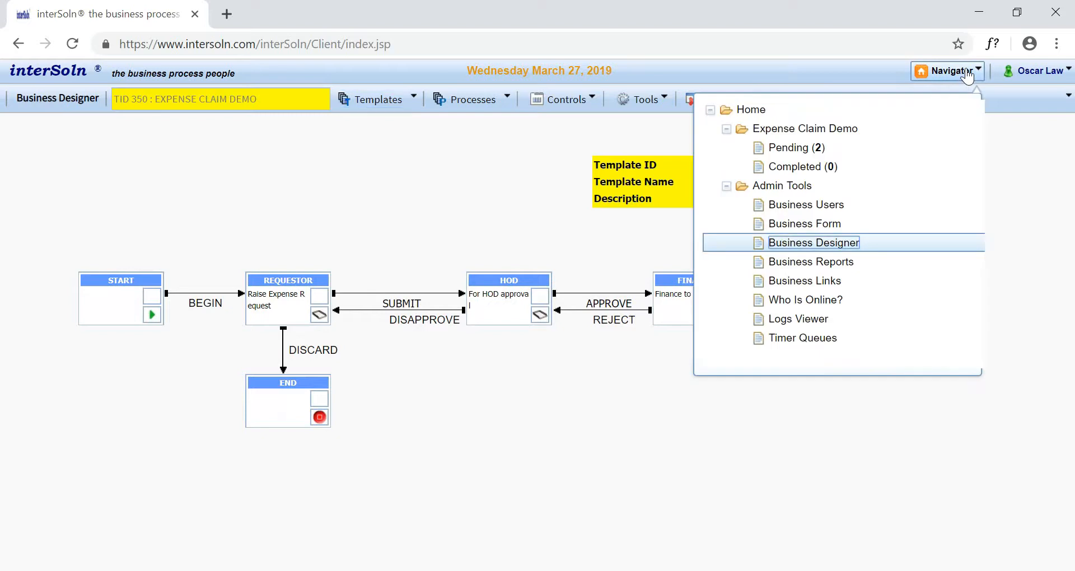
{"action": "left_click", "coordinate": [858, 125]}
{"action": "left_click", "coordinate": [580, 298]}
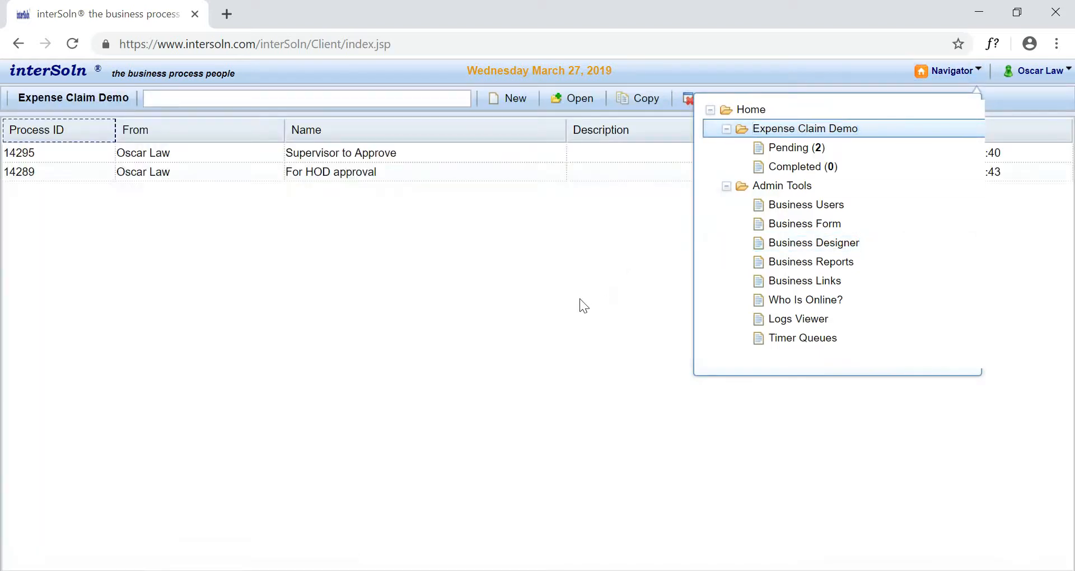
{"action": "left_click", "coordinate": [514, 106]}
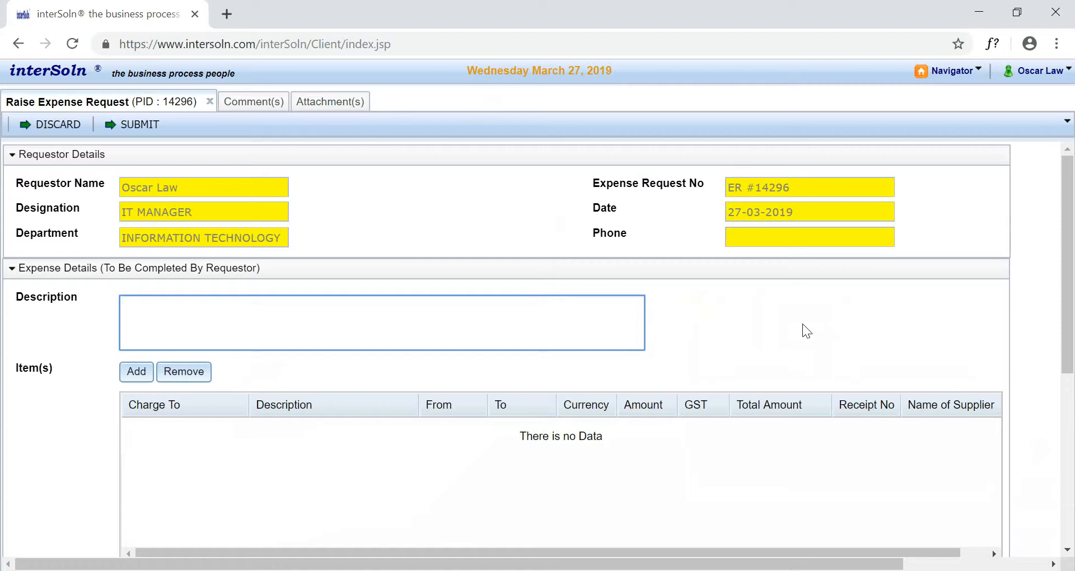
{"action": "left_click", "coordinate": [765, 303]}
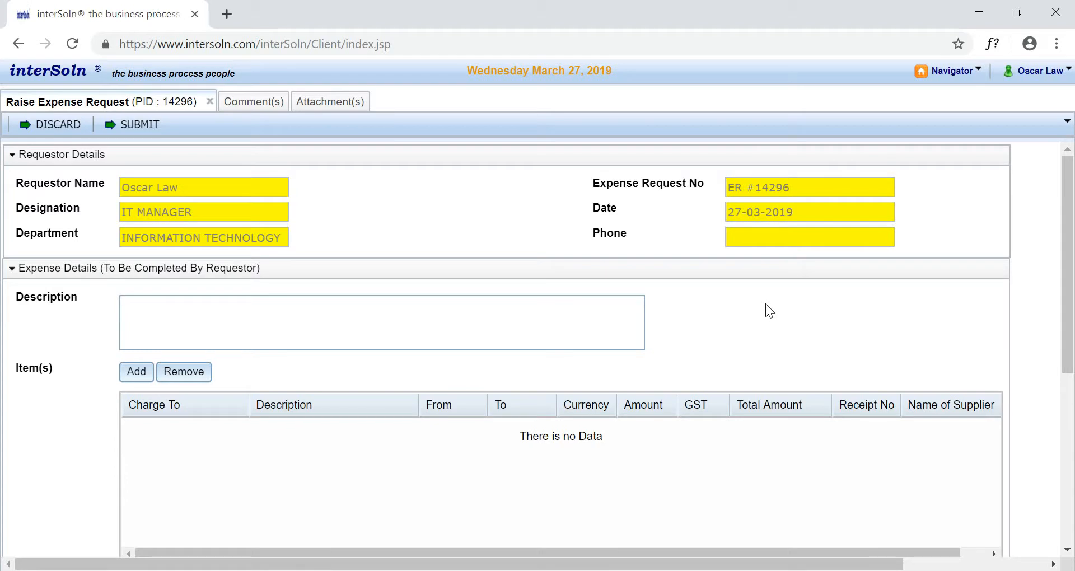
- Switch the new expense request to form design mode
{"action": "right_click", "coordinate": [766, 304]}
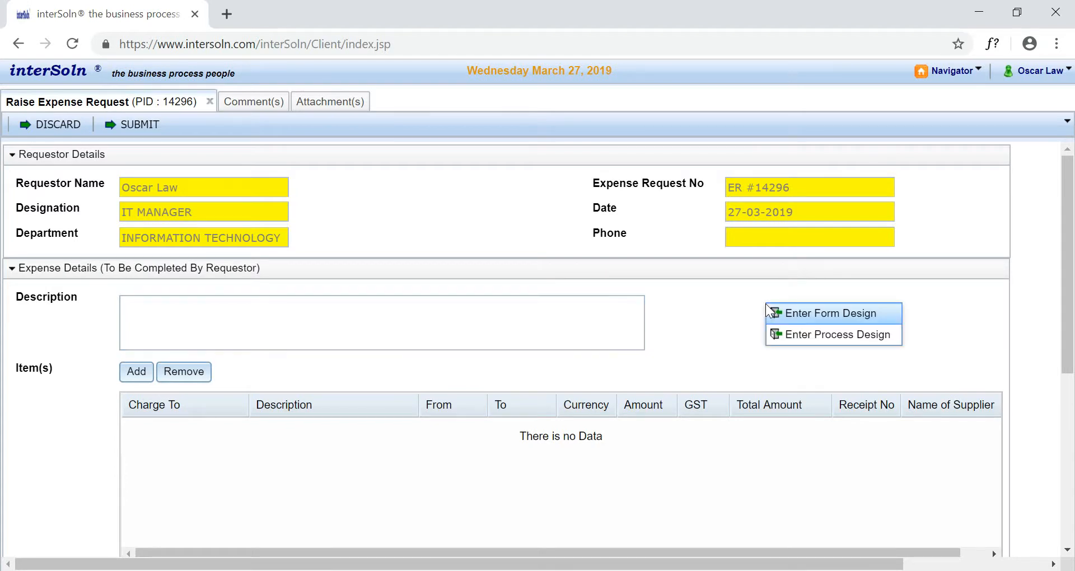
{"action": "left_click", "coordinate": [785, 314]}
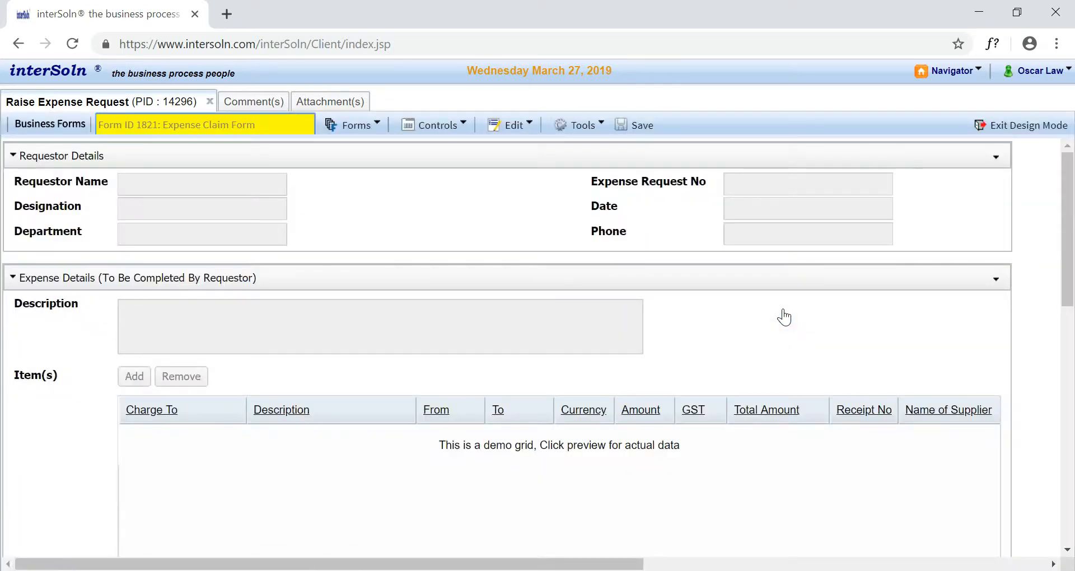
{"action": "right_click", "coordinate": [781, 302]}
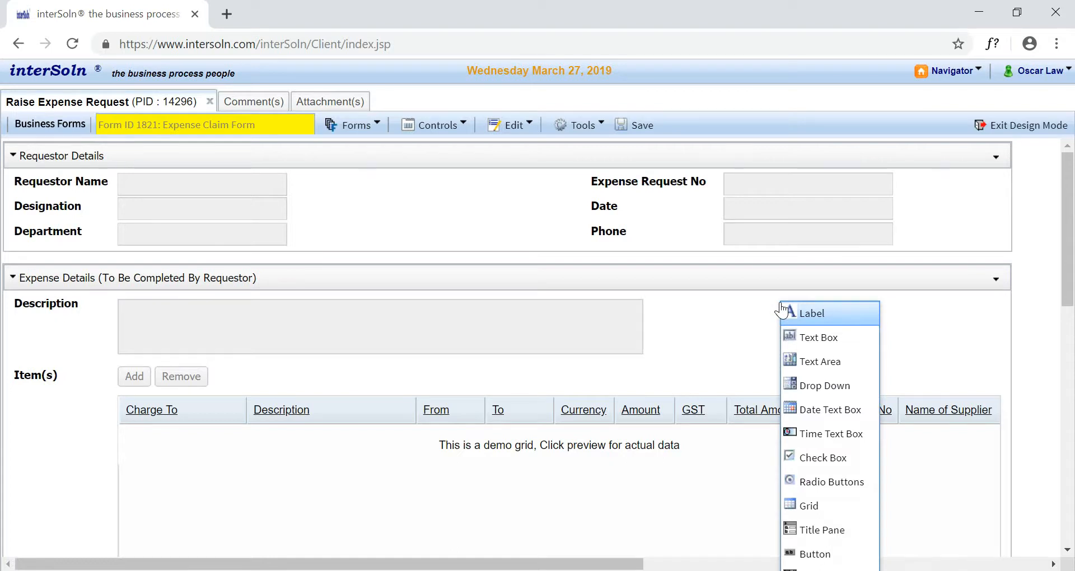
{"action": "left_click", "coordinate": [772, 305]}
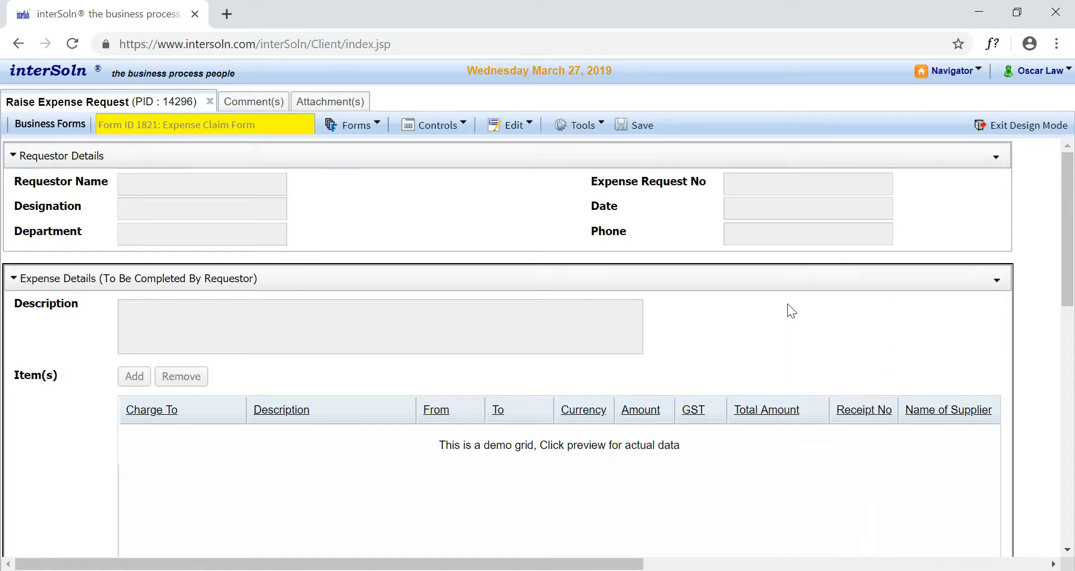
- Add a label reading "Cost Center" in the Expense Details section, beside the Description box
{"action": "right_click", "coordinate": [916, 180]}
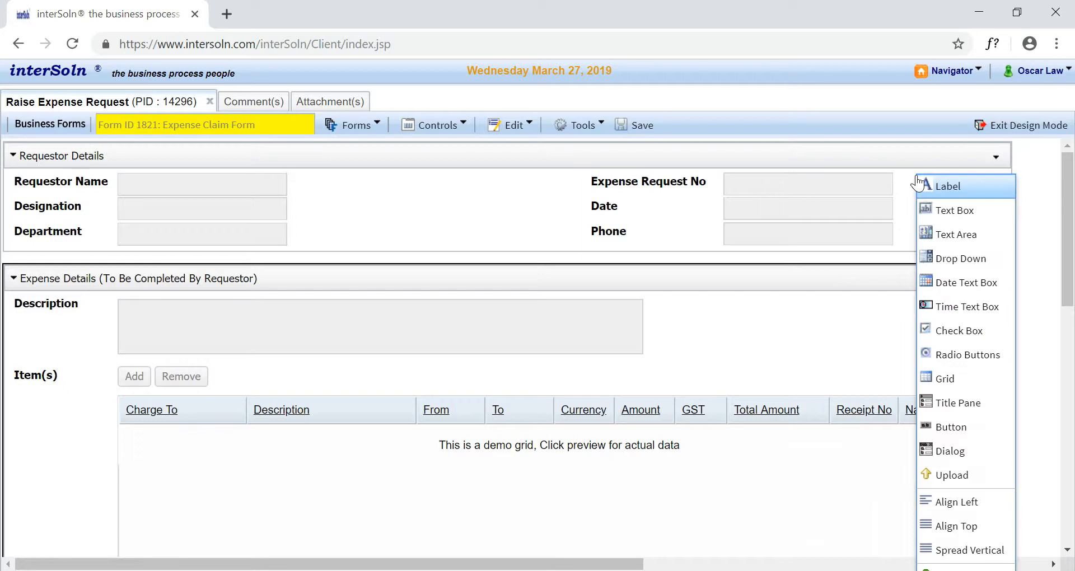
{"action": "left_click", "coordinate": [990, 191]}
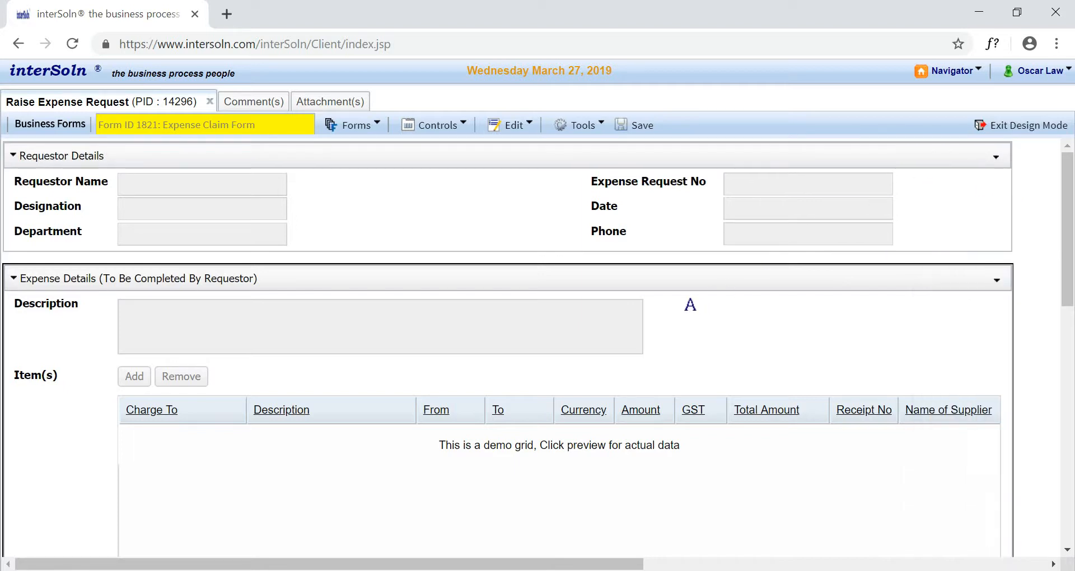
{"action": "left_click", "coordinate": [684, 305]}
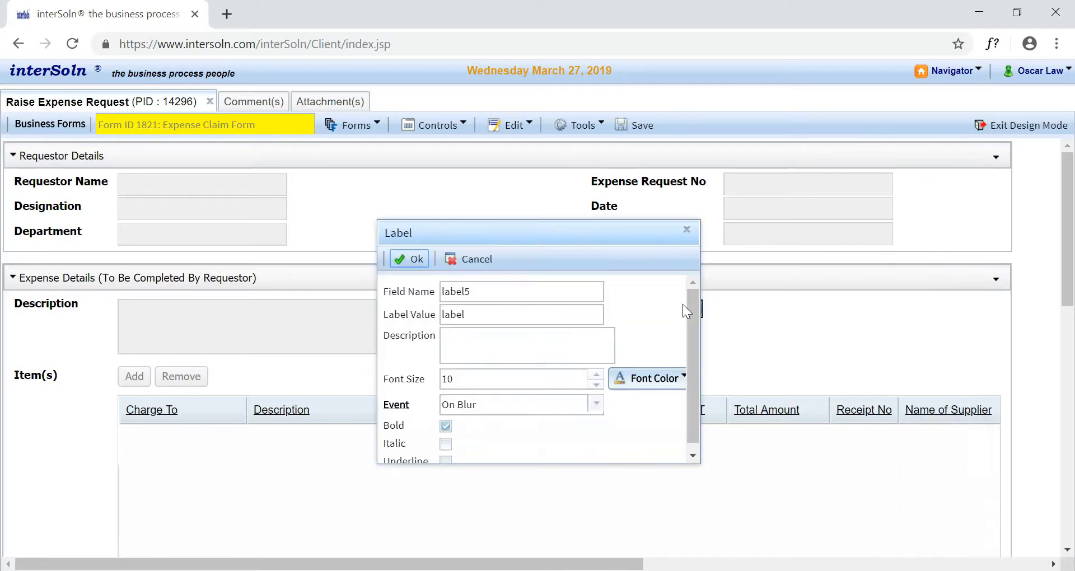
{"action": "double_click", "coordinate": [511, 314]}
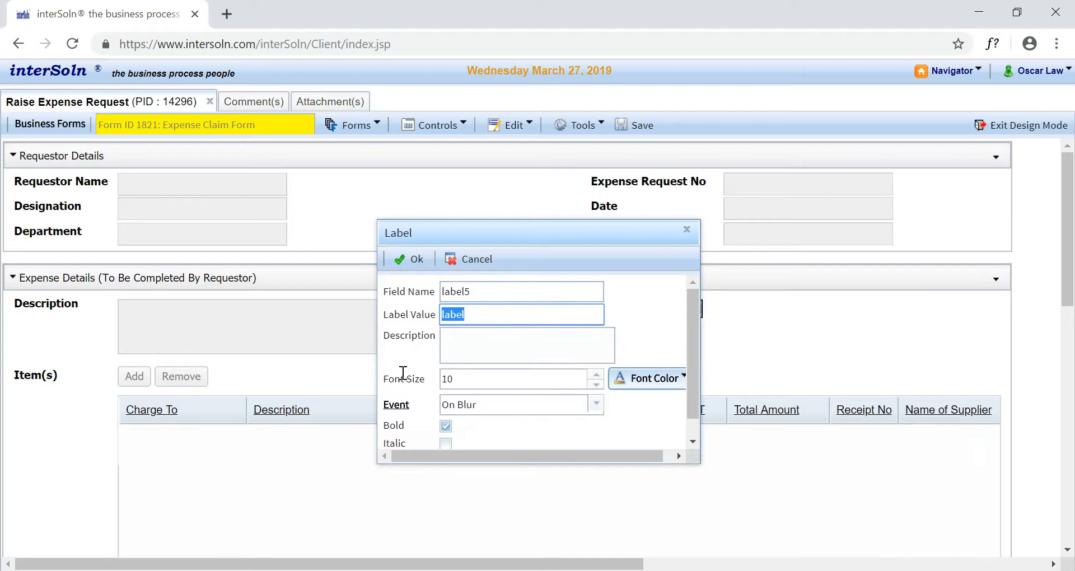
{"action": "type", "text": "Cost Center"}
{"action": "left_click", "coordinate": [410, 260]}
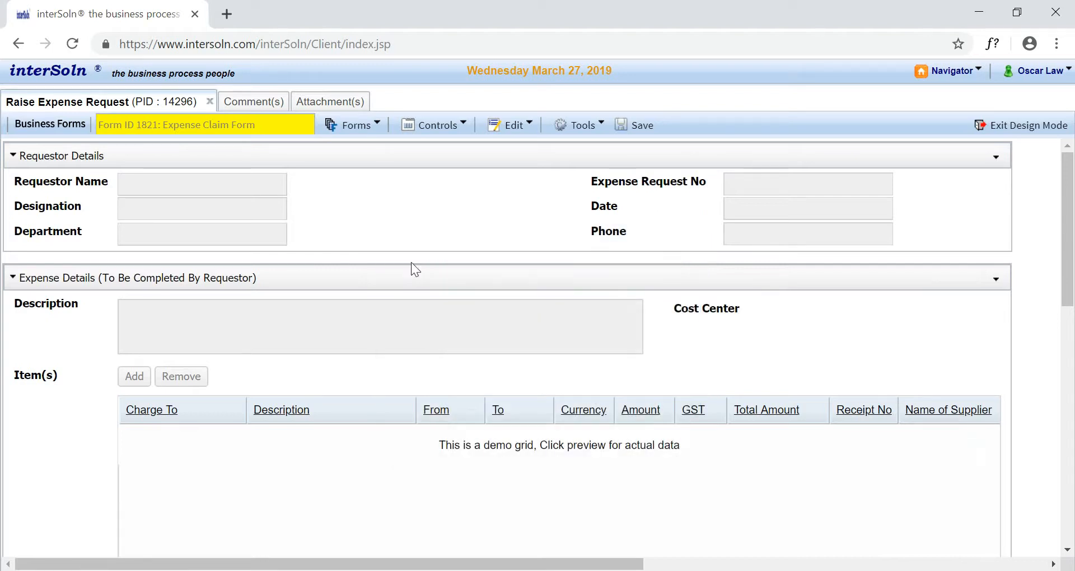
- Place a drop-down field beside the Cost Center label
{"action": "right_click", "coordinate": [950, 199]}
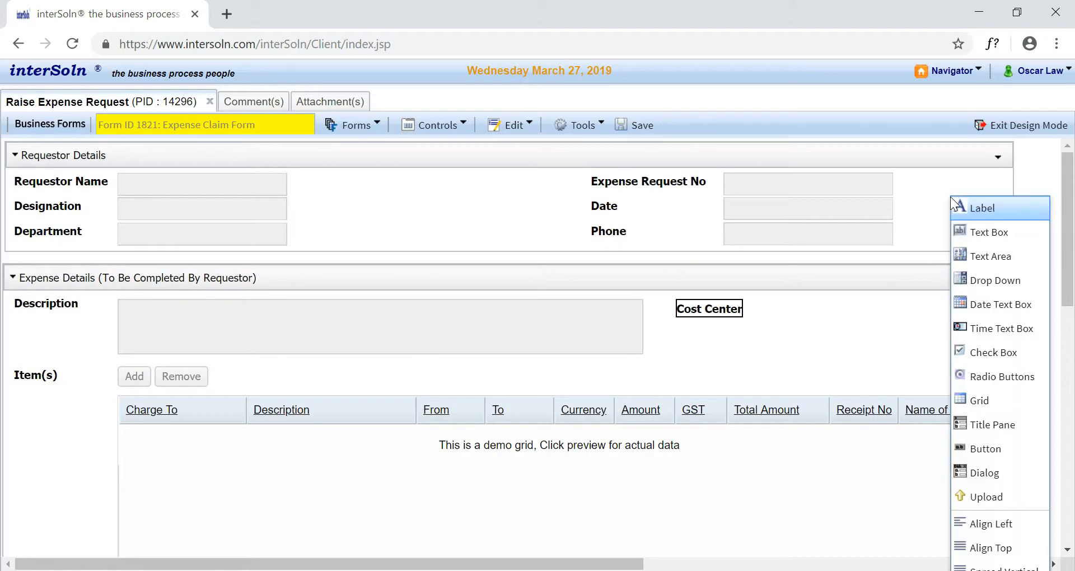
{"action": "left_click", "coordinate": [992, 283]}
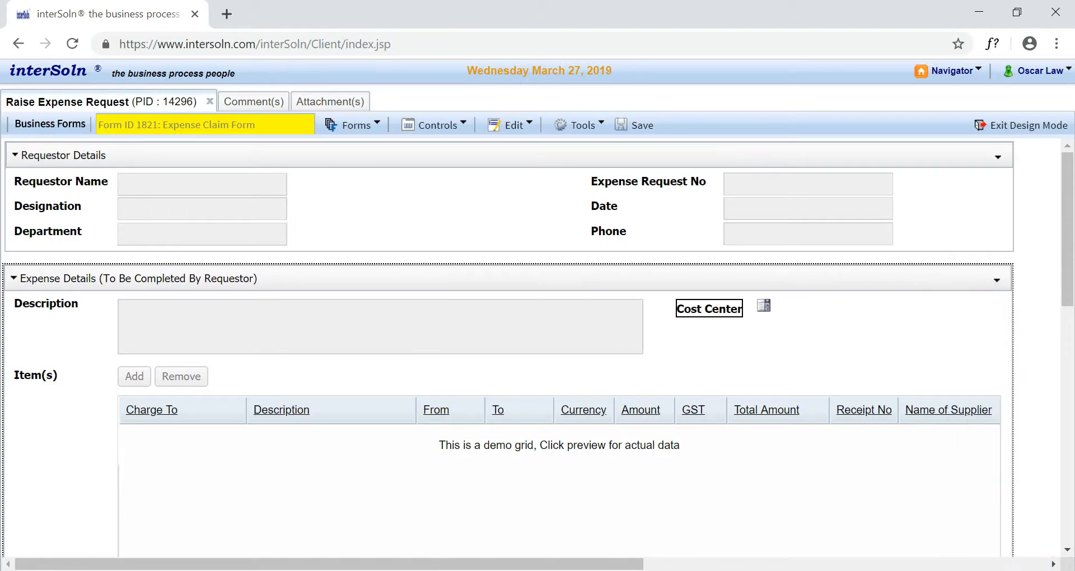
{"action": "left_click", "coordinate": [757, 298]}
- Name the new drop-down field costcenter and set its data to "Human Resource;IT;Finance;Admin"
{"action": "double_click", "coordinate": [790, 311]}
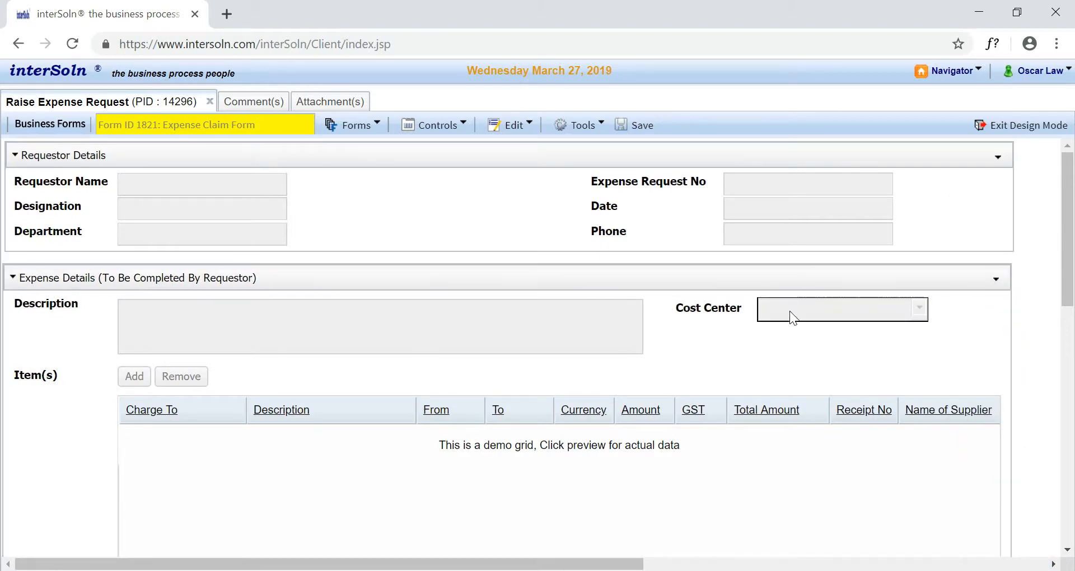
{"action": "double_click", "coordinate": [547, 230]}
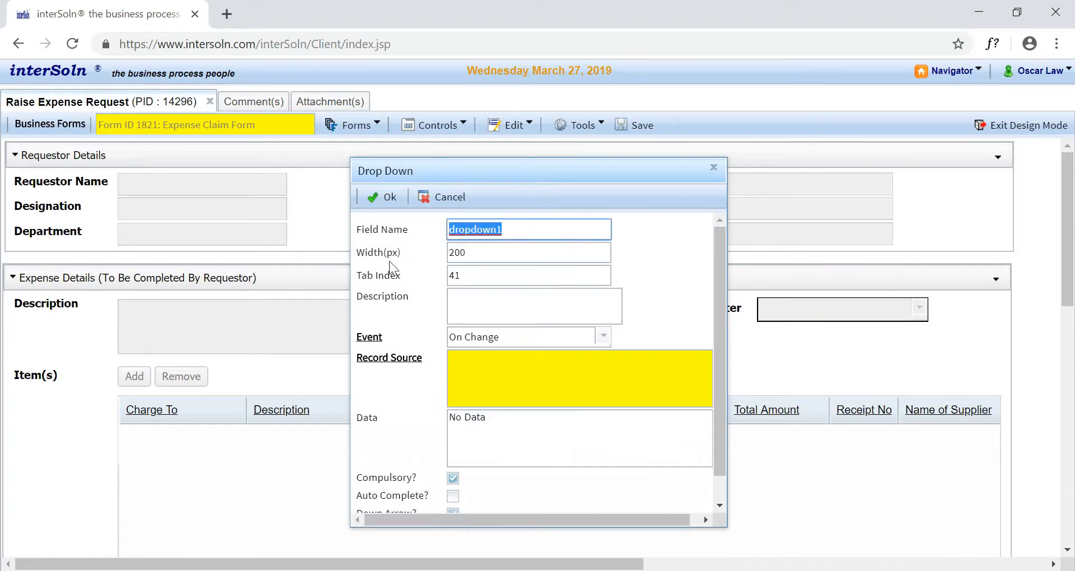
{"action": "type", "text": "costcenter"}
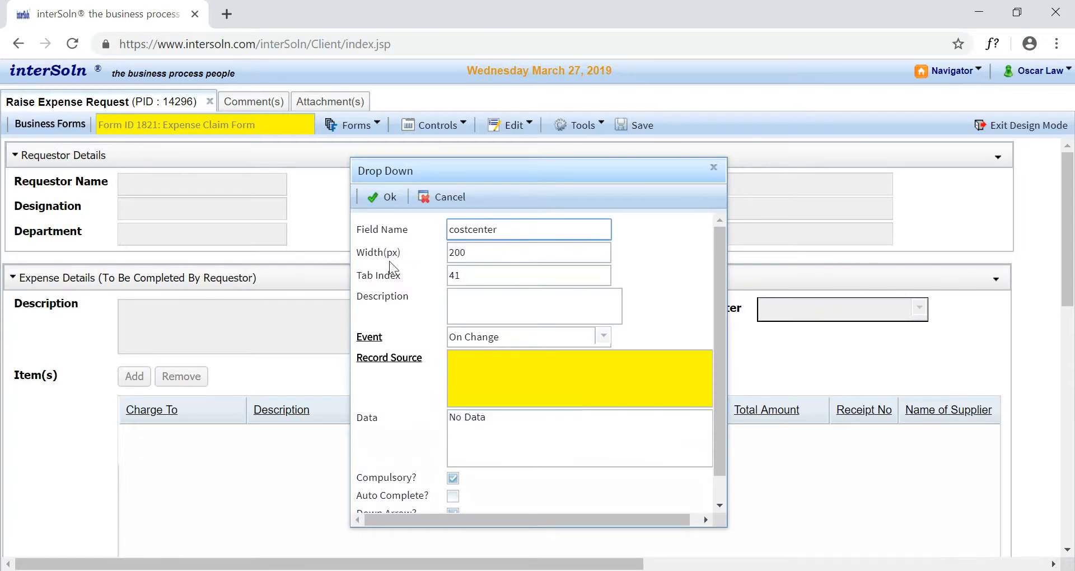
{"action": "left_click", "coordinate": [494, 418]}
{"action": "type", "text": "H"}
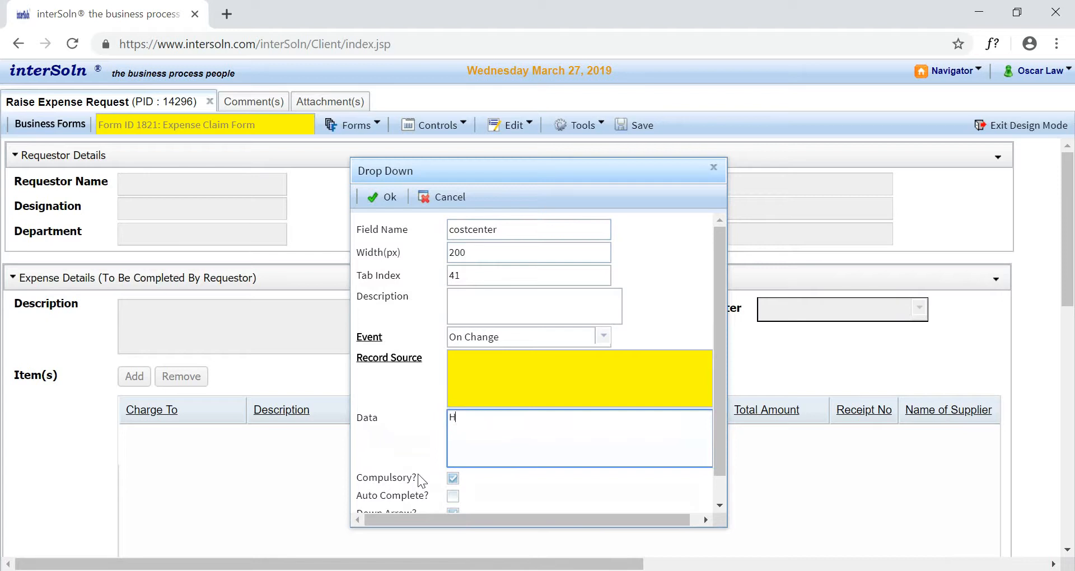
{"action": "type", "text": "uman Resource;IT;Finance;Admin"}
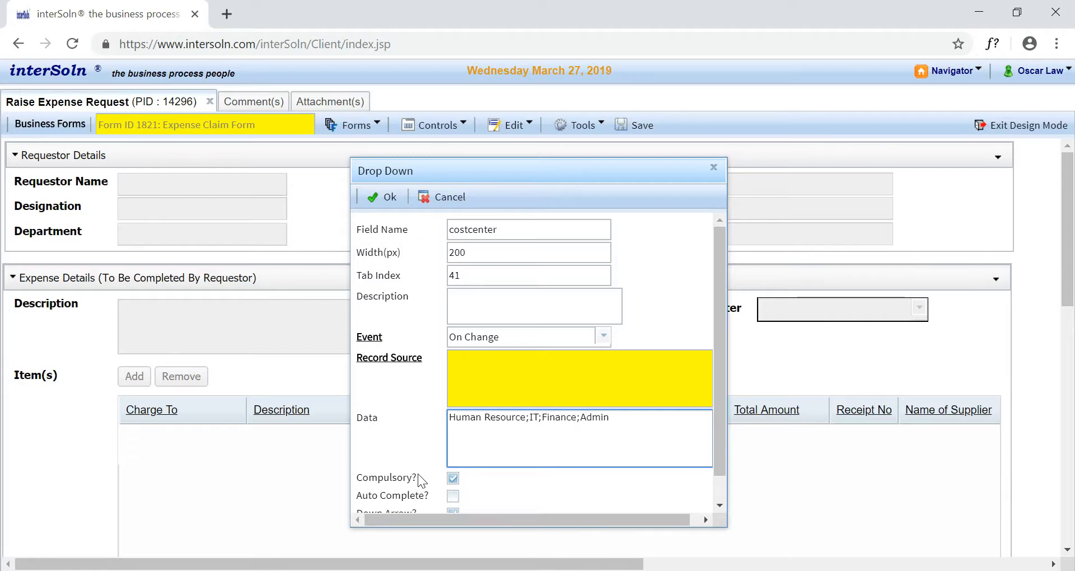
{"action": "left_click", "coordinate": [388, 198]}
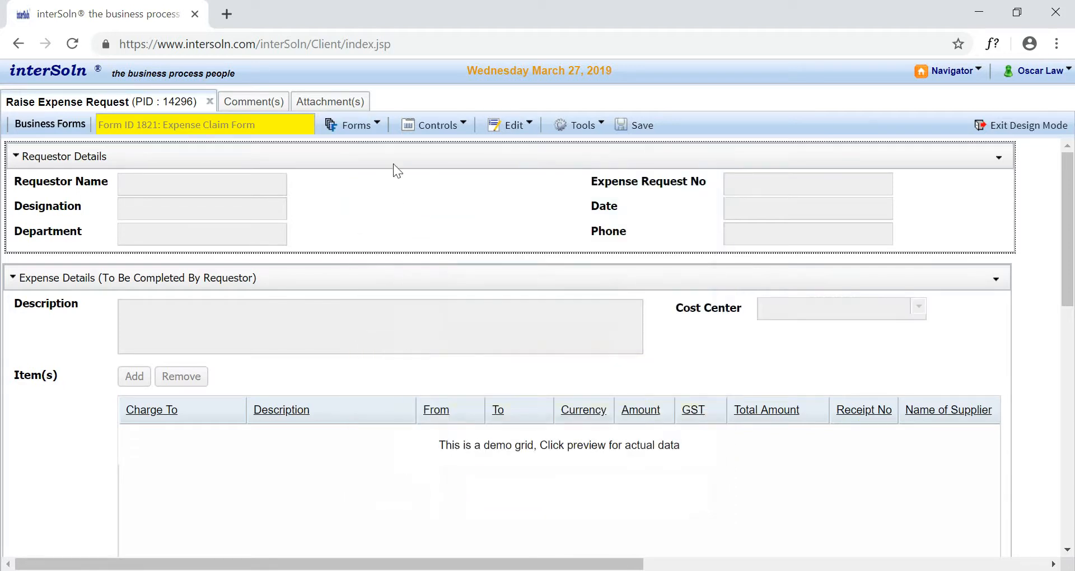
- Save the Expense Claim Form and exit design mode
{"action": "left_click", "coordinate": [370, 134]}
{"action": "left_click", "coordinate": [364, 147]}
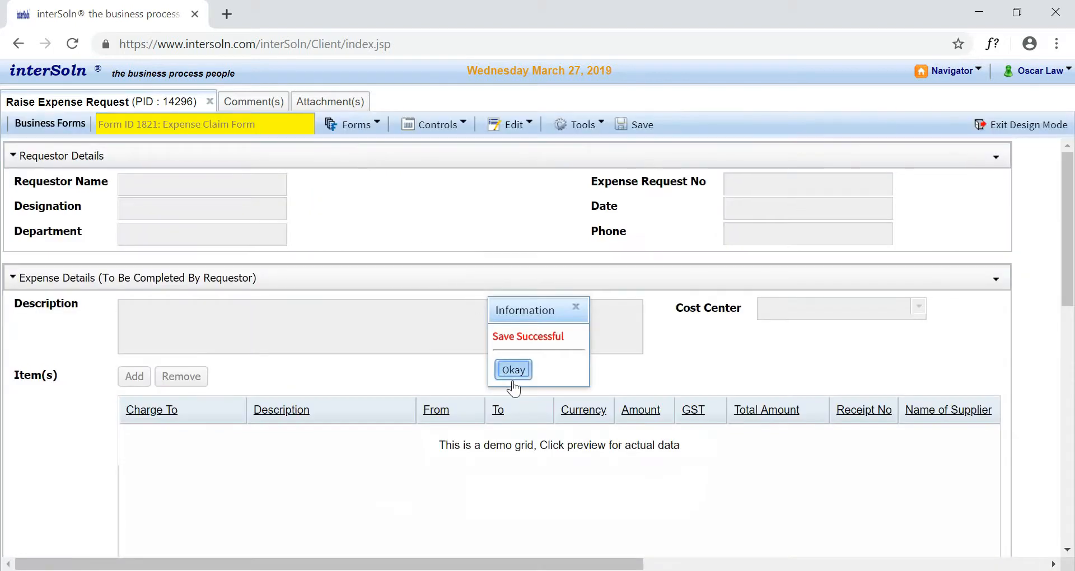
{"action": "left_click", "coordinate": [513, 371]}
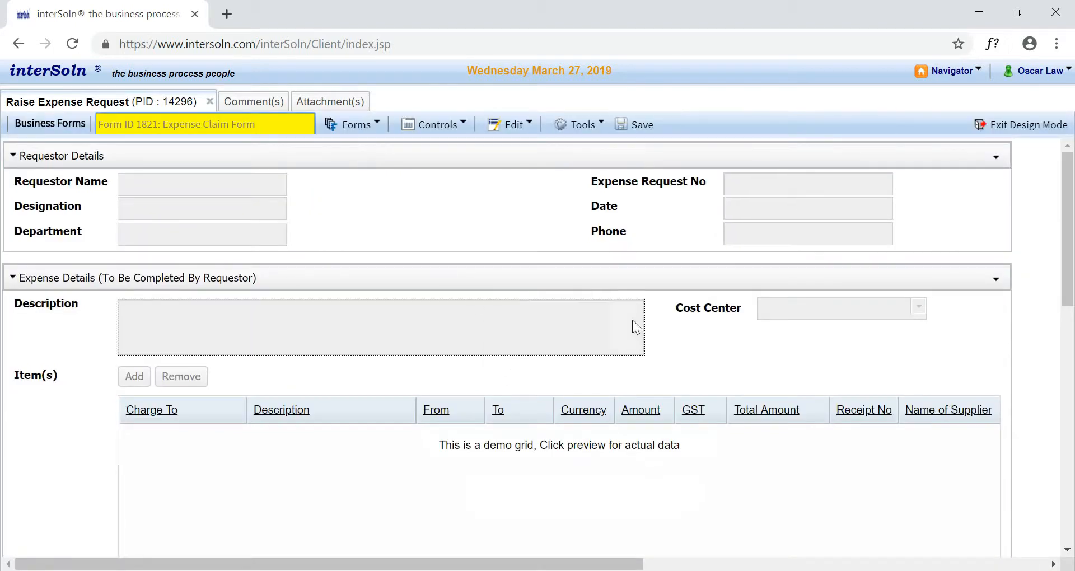
{"action": "left_click", "coordinate": [1007, 127]}
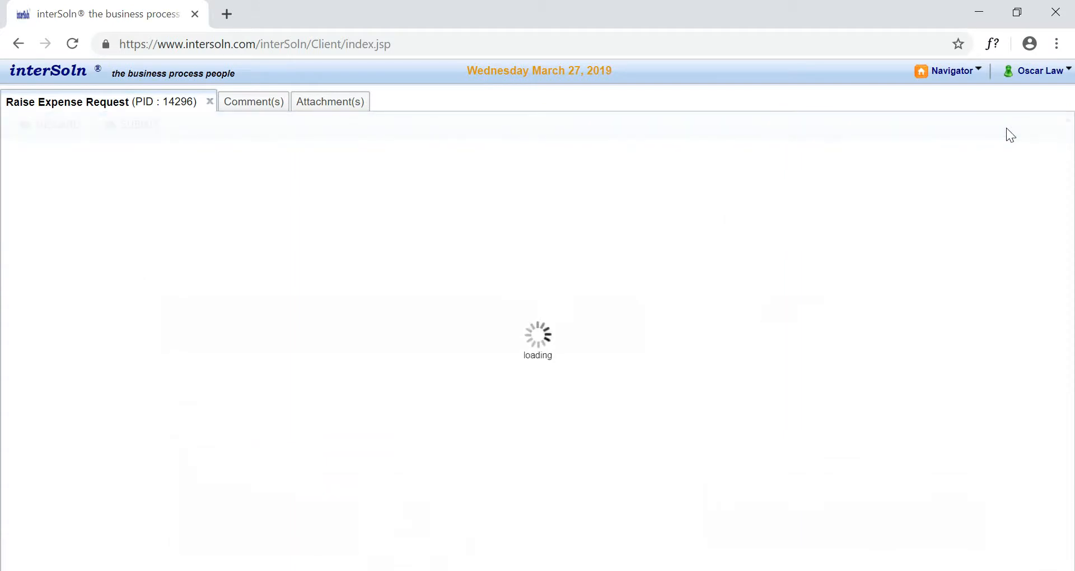
- Check the options offered by the Cost Center drop-down in the live request form
{"action": "left_click", "coordinate": [921, 303]}
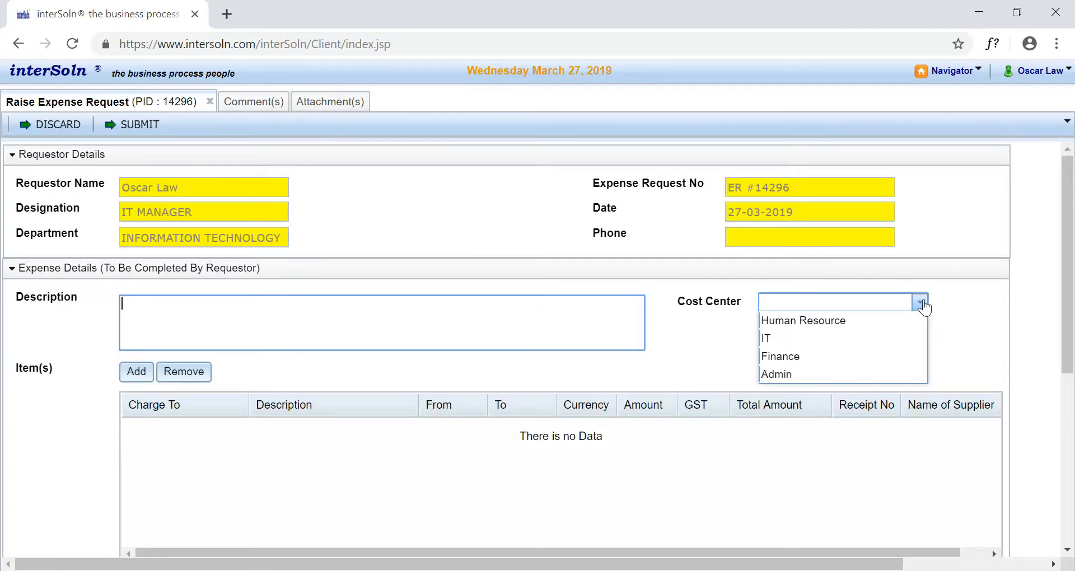
{"action": "left_click", "coordinate": [921, 303]}
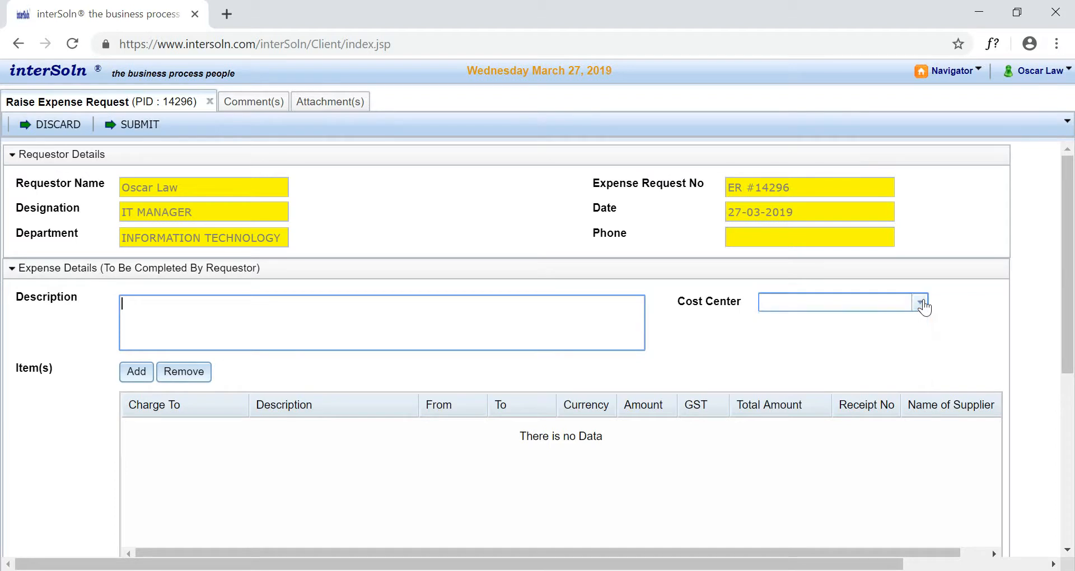
{"action": "left_click", "coordinate": [697, 330]}
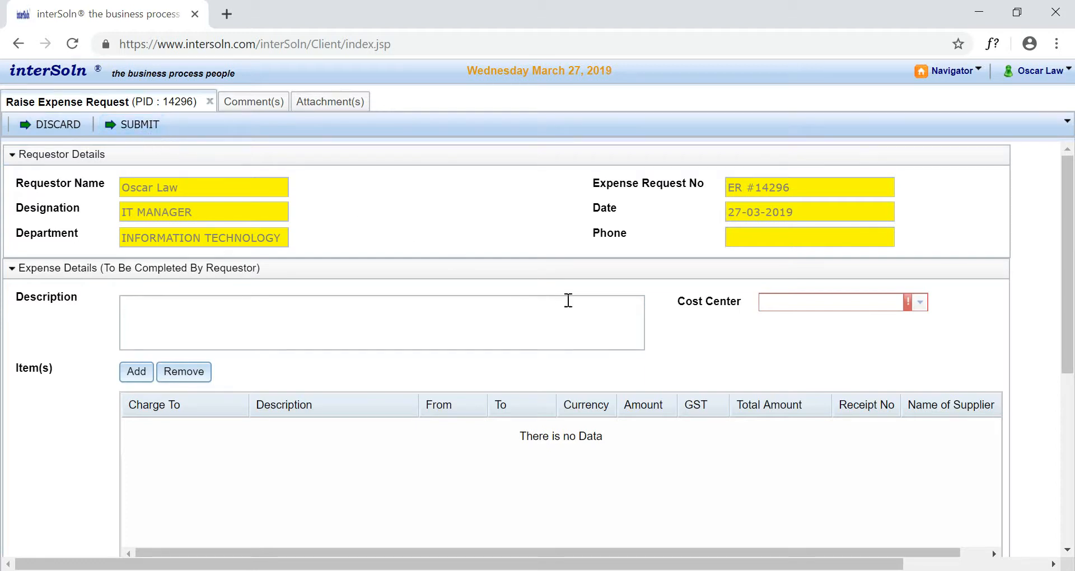
- Switch the expense request to process design mode
{"action": "right_click", "coordinate": [681, 325]}
{"action": "left_click", "coordinate": [724, 357]}
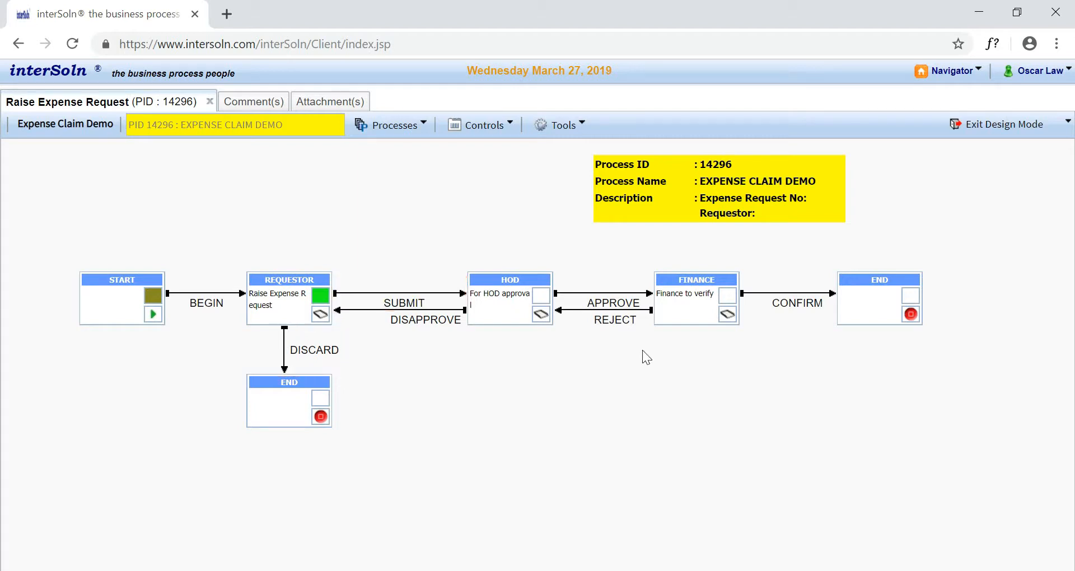
- Add a normal task named "Supervisor to Approve" to the process diagram, above the Requestor task
{"action": "right_click", "coordinate": [483, 359]}
{"action": "left_click", "coordinate": [516, 393]}
{"action": "left_click", "coordinate": [264, 163]}
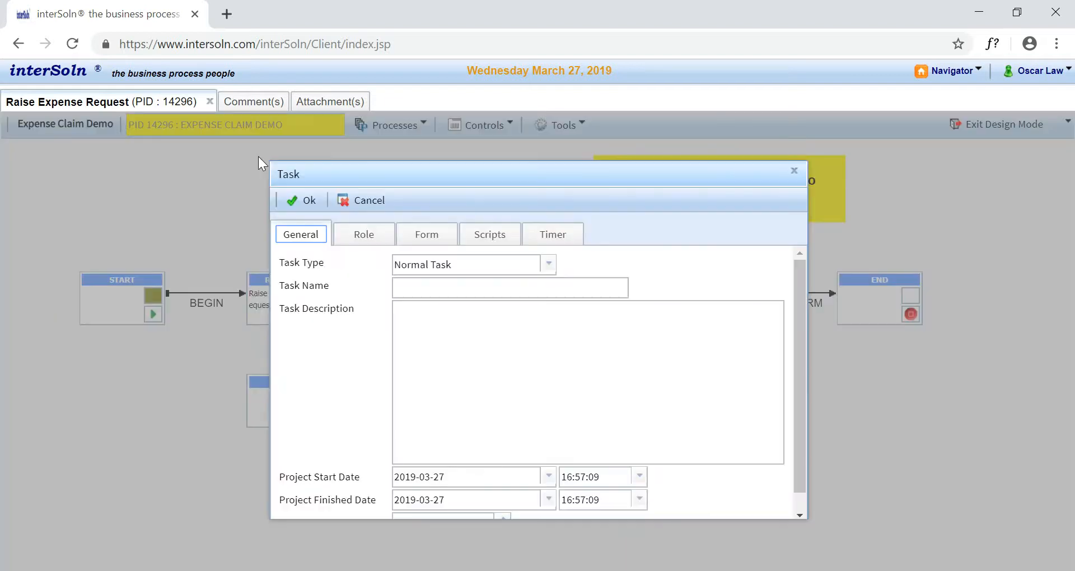
{"action": "left_click", "coordinate": [549, 265]}
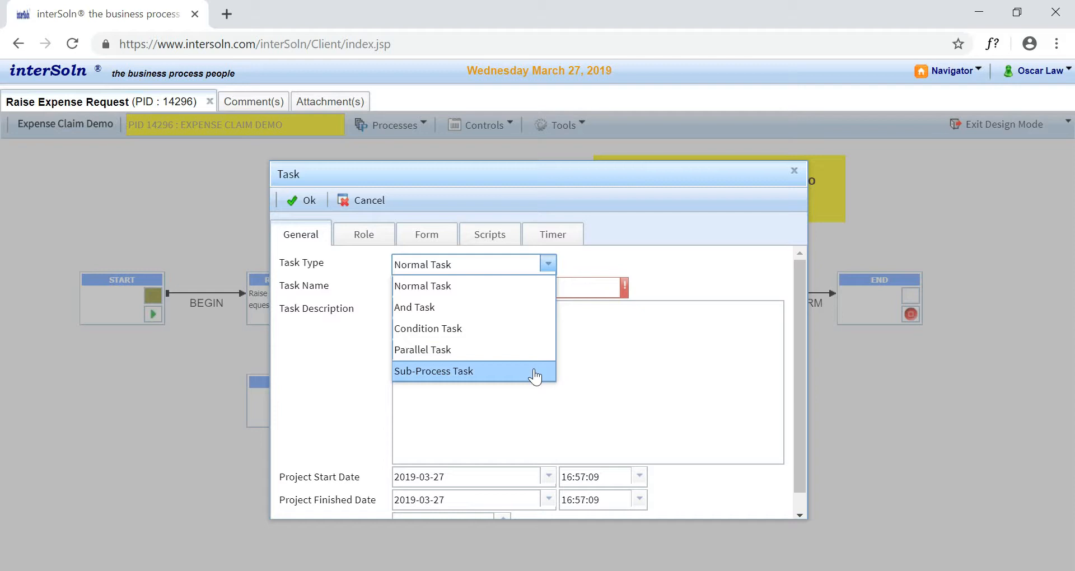
{"action": "left_click", "coordinate": [537, 288]}
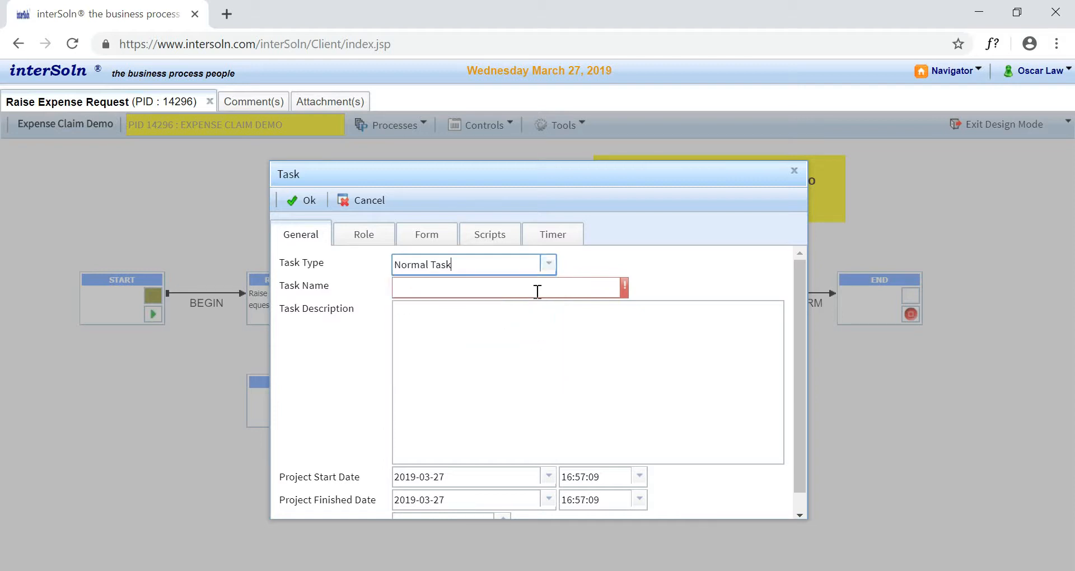
{"action": "left_click", "coordinate": [538, 292]}
{"action": "type", "text": "S"}
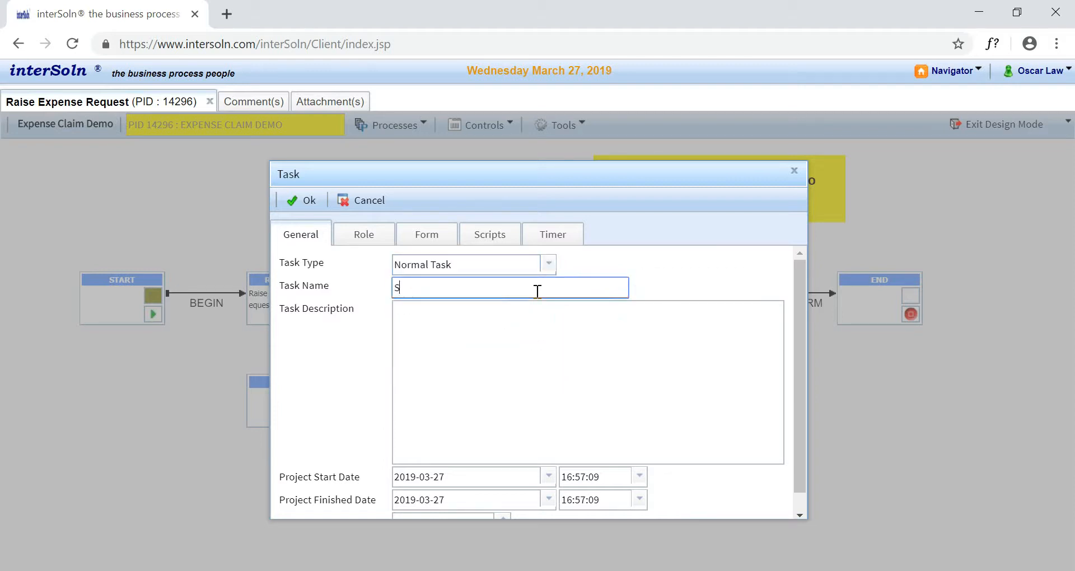
{"action": "type", "text": "upervisor to Approve"}
- Set the new task's role name to Supervisor and assign the IT manager's user account to it
{"action": "left_click", "coordinate": [365, 235]}
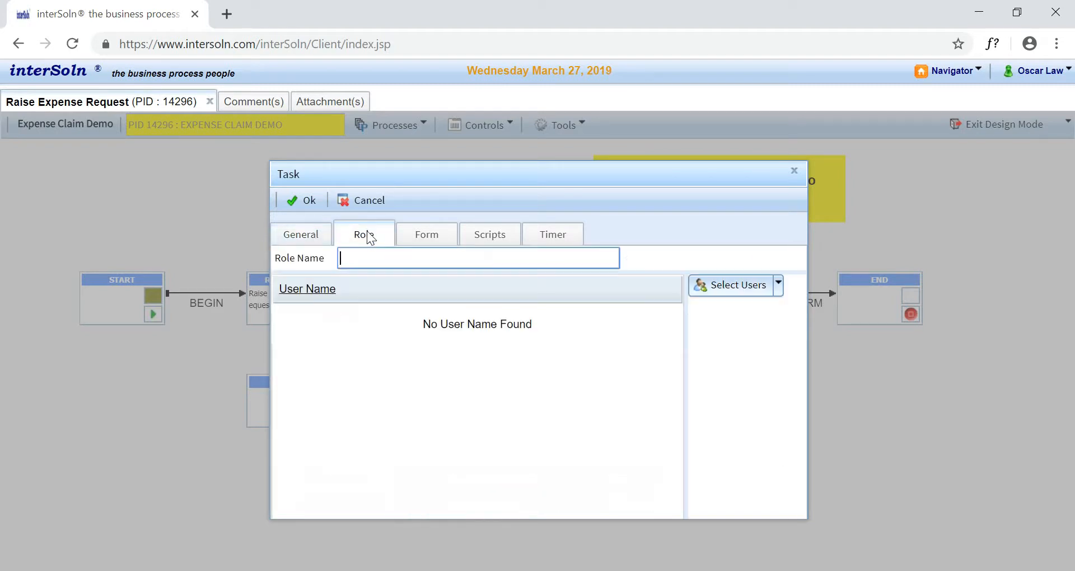
{"action": "left_click", "coordinate": [404, 259]}
{"action": "type", "text": "Supervisor"}
{"action": "left_click", "coordinate": [742, 287]}
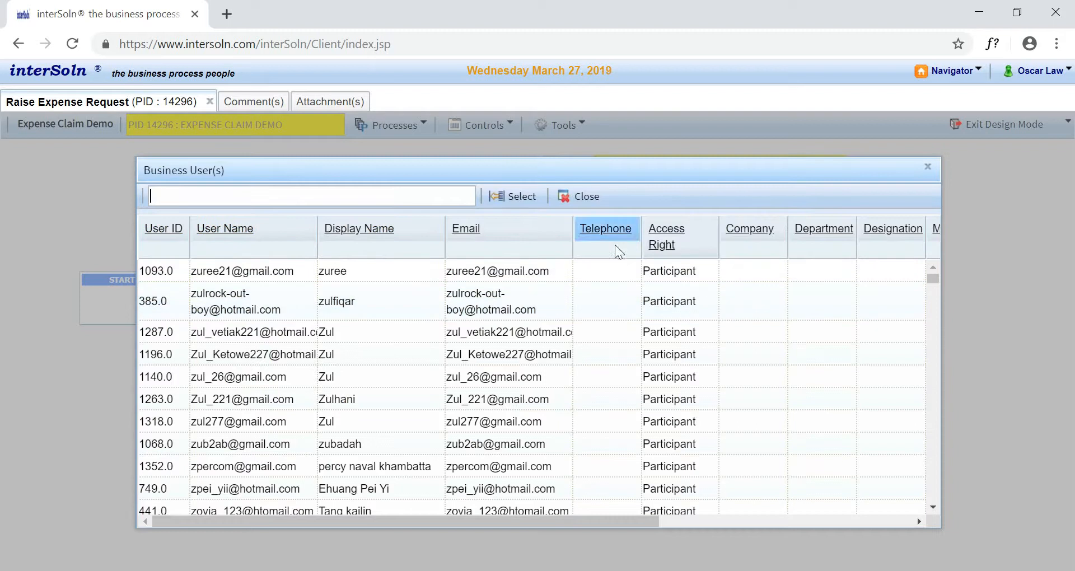
{"action": "left_click", "coordinate": [413, 194]}
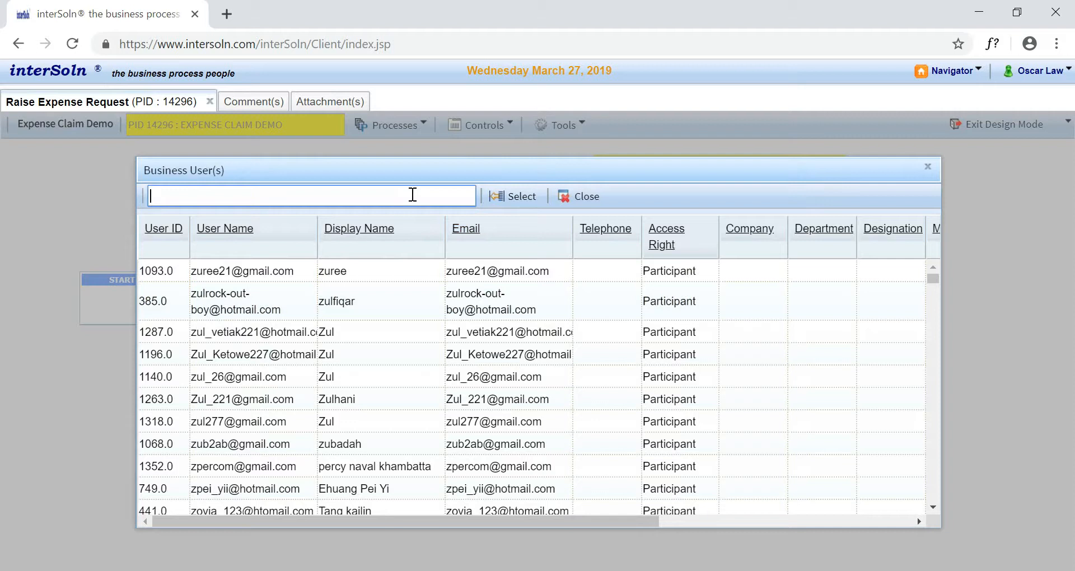
{"action": "type", "text": "osca"}
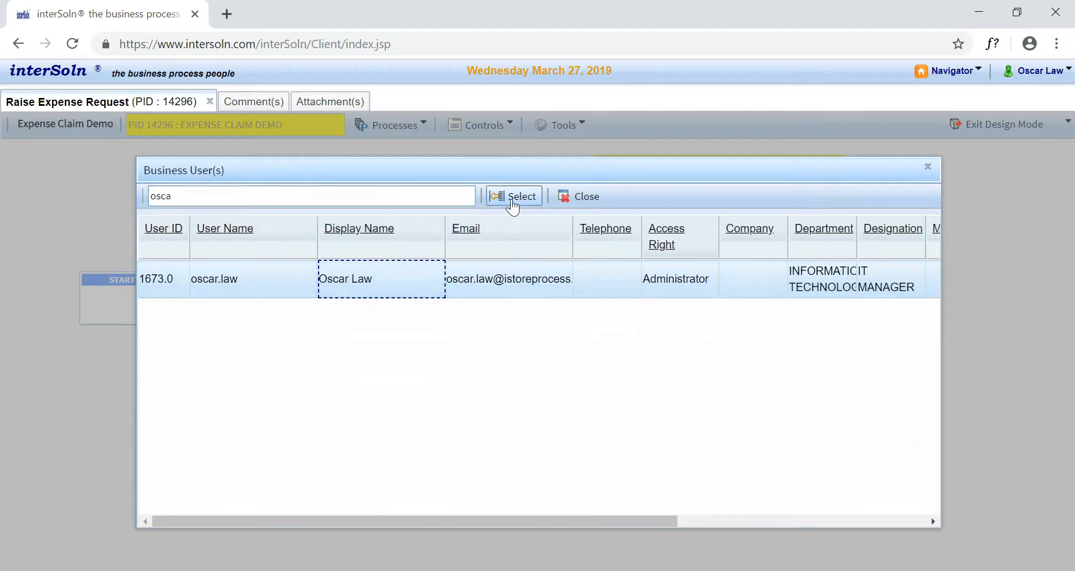
{"action": "left_click", "coordinate": [510, 199]}
- Attach the Expense Claim Form described as "Demo form" to the supervisor task
{"action": "left_click", "coordinate": [435, 237]}
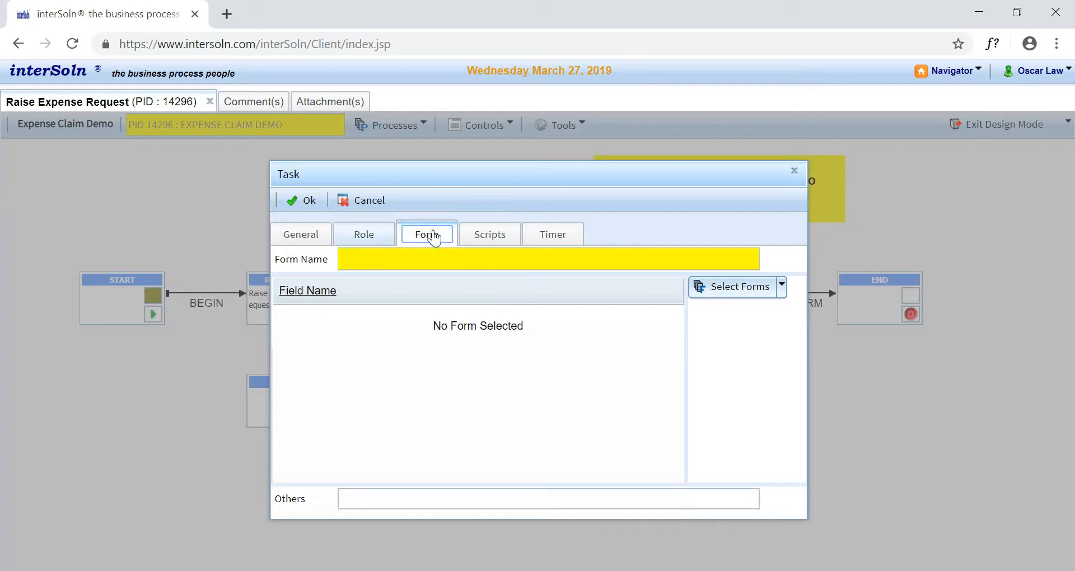
{"action": "left_click", "coordinate": [741, 286]}
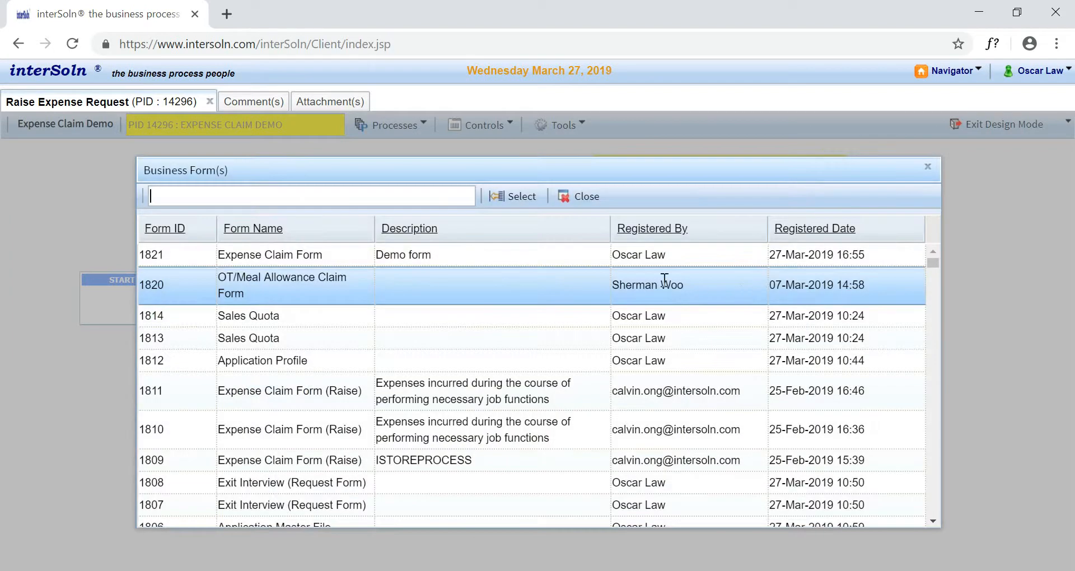
{"action": "left_click", "coordinate": [499, 250]}
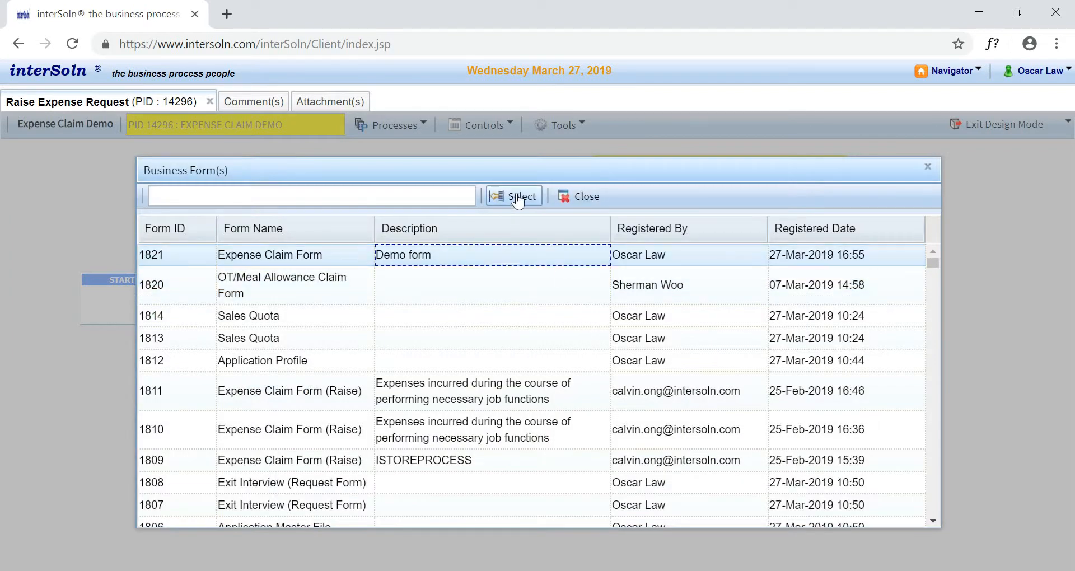
{"action": "left_click", "coordinate": [518, 199]}
- Try out a Process.sendEmail call in the supervisor task's Task Load script and clear it again
{"action": "left_click", "coordinate": [498, 238]}
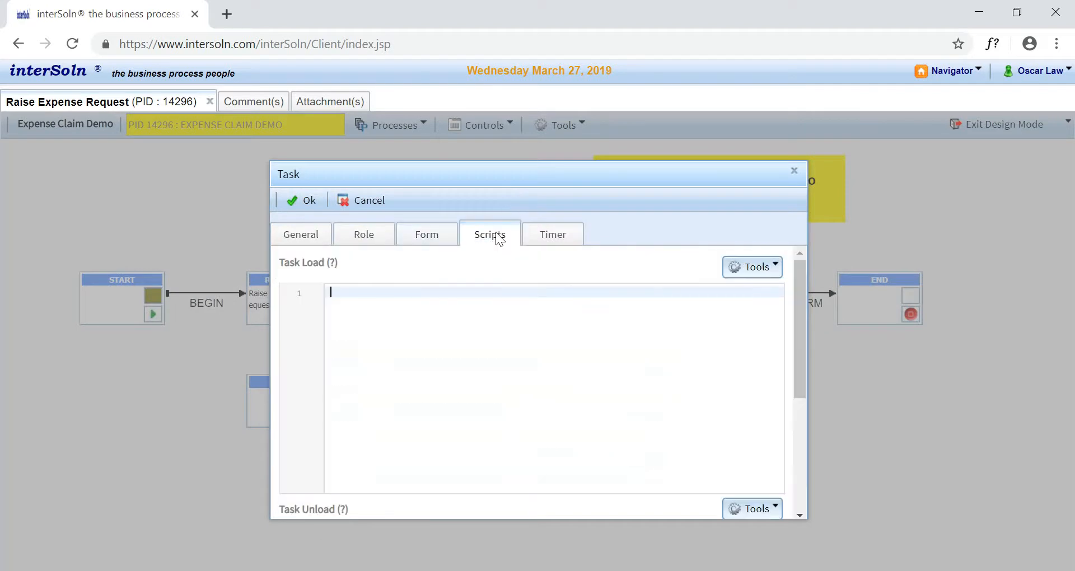
{"action": "type", "text": "Process."}
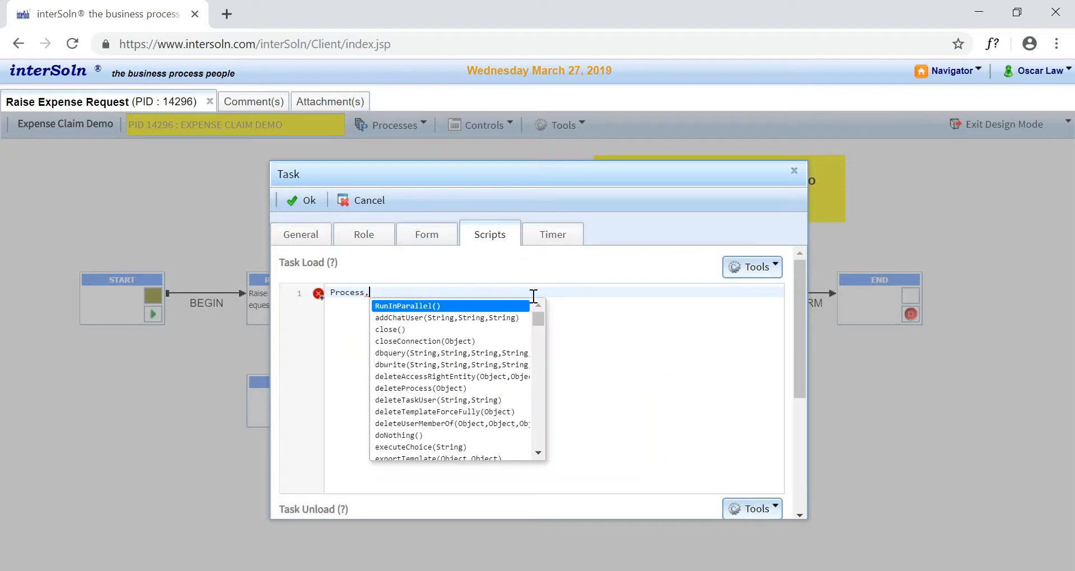
{"action": "type", "text": "sendE"}
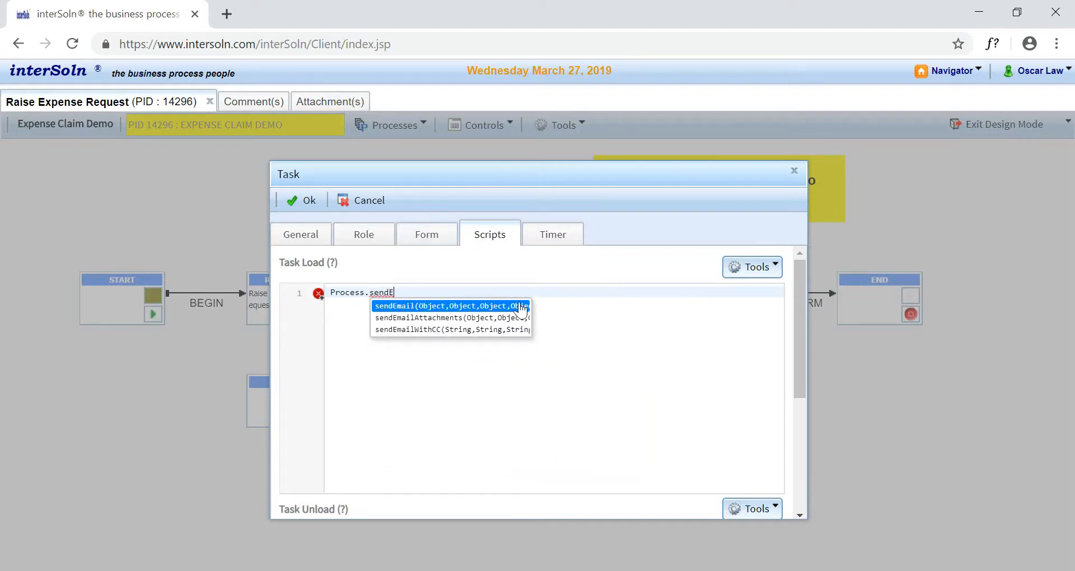
{"action": "left_click", "coordinate": [521, 307]}
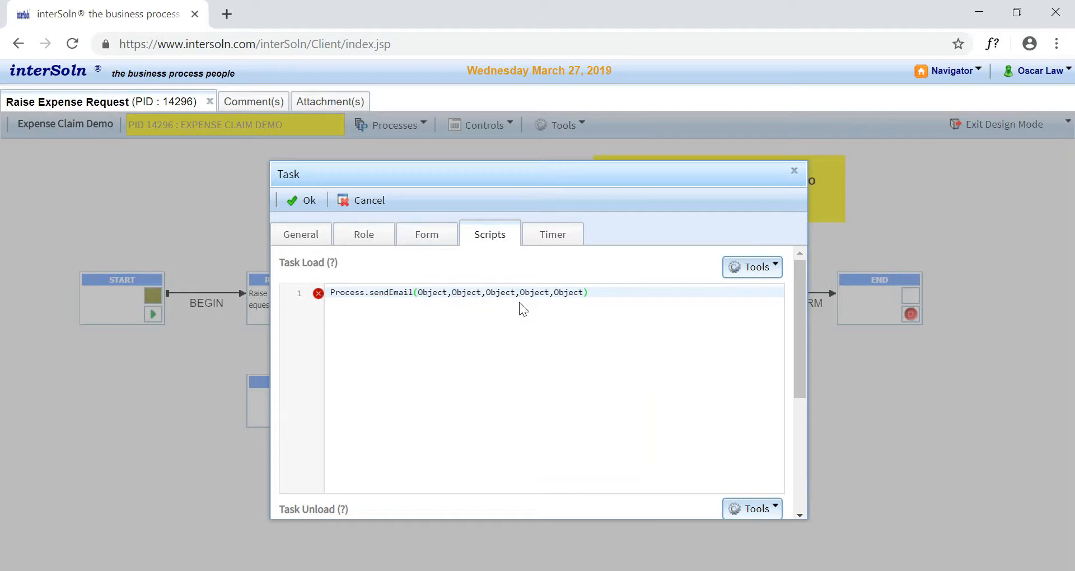
{"action": "key", "text": "ctrl+a"}
{"action": "key", "text": "BackSpace"}
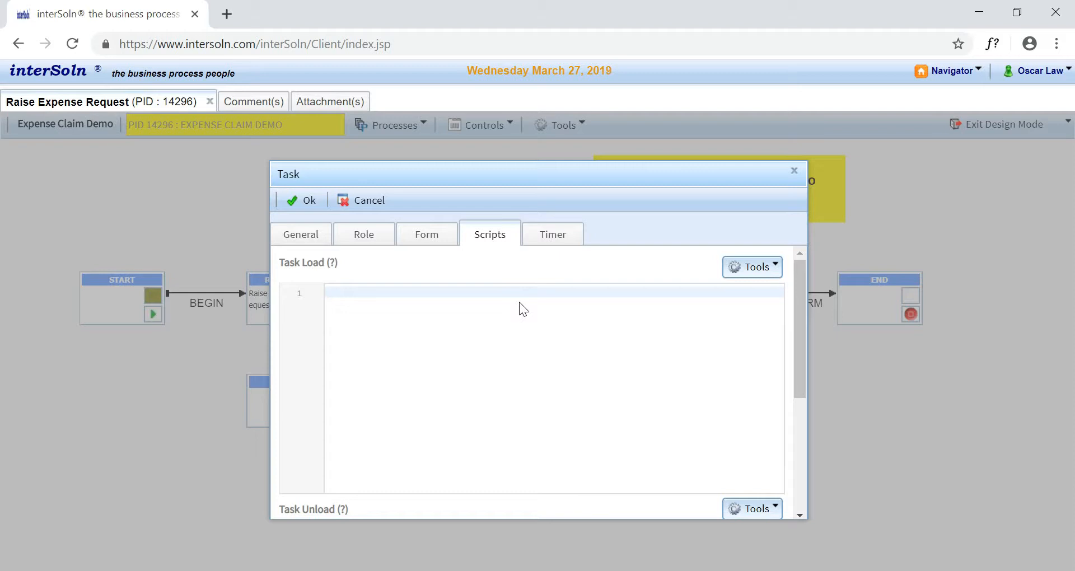
- Check the time units offered for the supervisor task's timer frequency and confirm the new task
{"action": "left_click", "coordinate": [542, 238]}
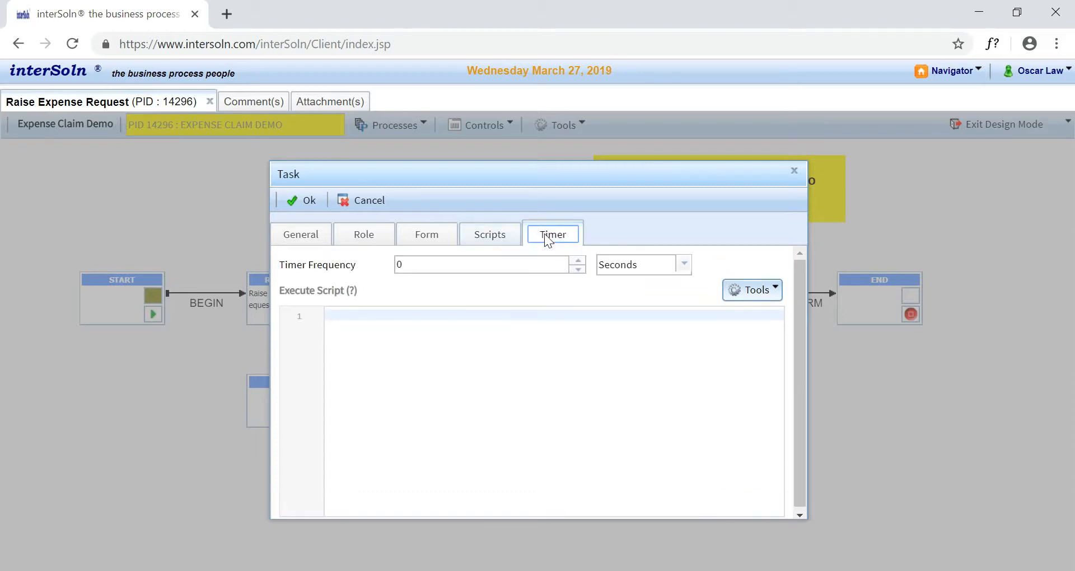
{"action": "left_click", "coordinate": [684, 265]}
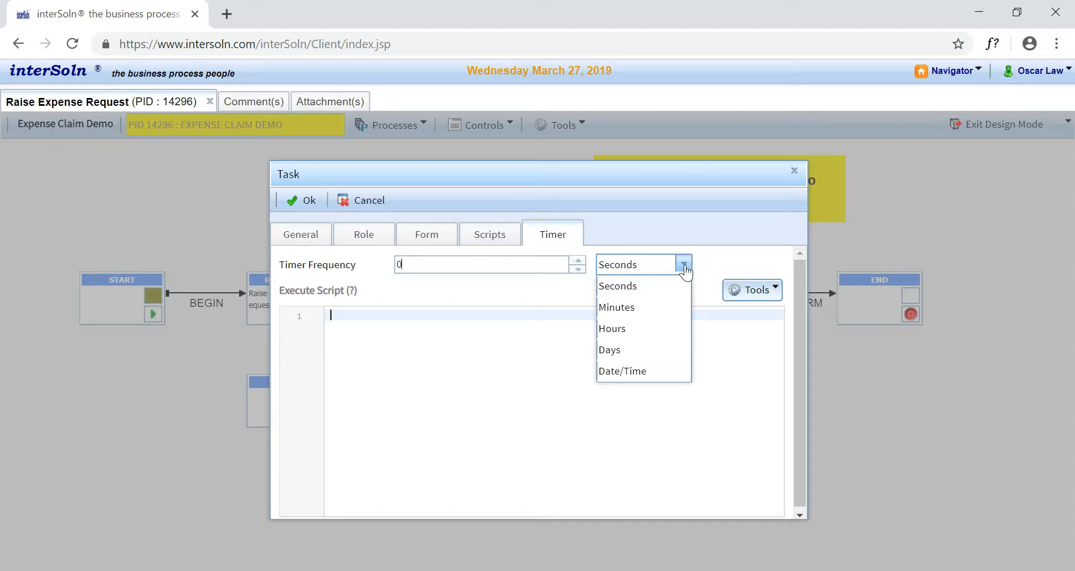
{"action": "left_click", "coordinate": [684, 268]}
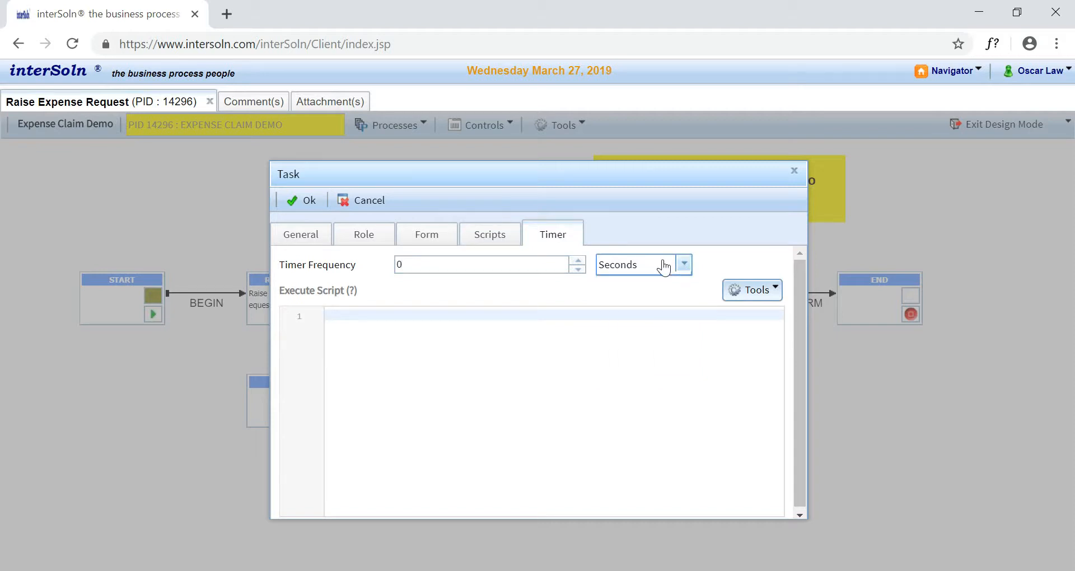
{"action": "left_click", "coordinate": [294, 201]}
- Add a choice named "to supervisor" and connect it from the Requestor task to the Supervisor task
{"action": "right_click", "coordinate": [410, 173]}
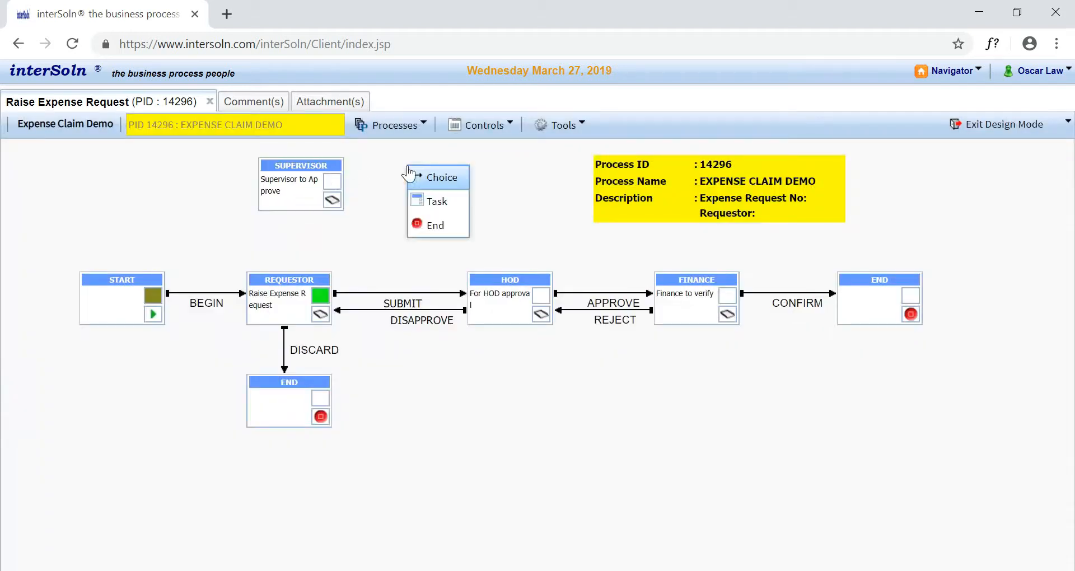
{"action": "left_click", "coordinate": [438, 178]}
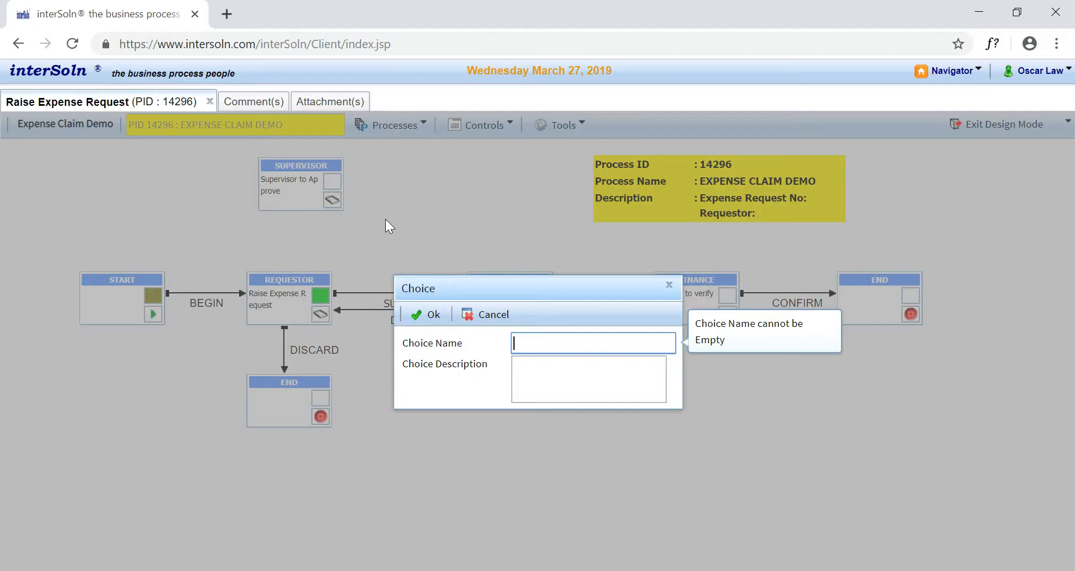
{"action": "type", "text": "to supervisor"}
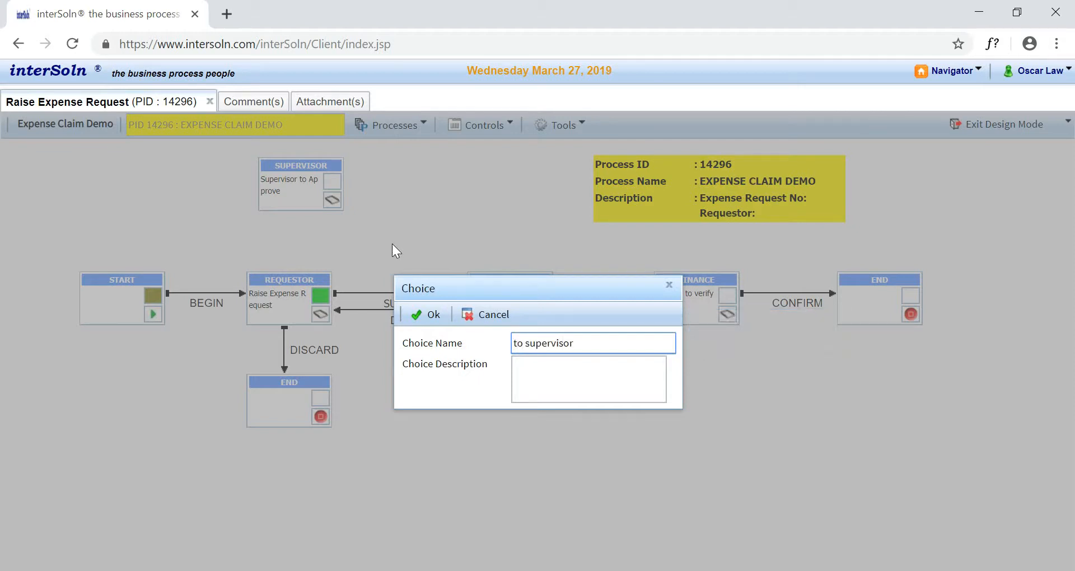
{"action": "left_click", "coordinate": [427, 314]}
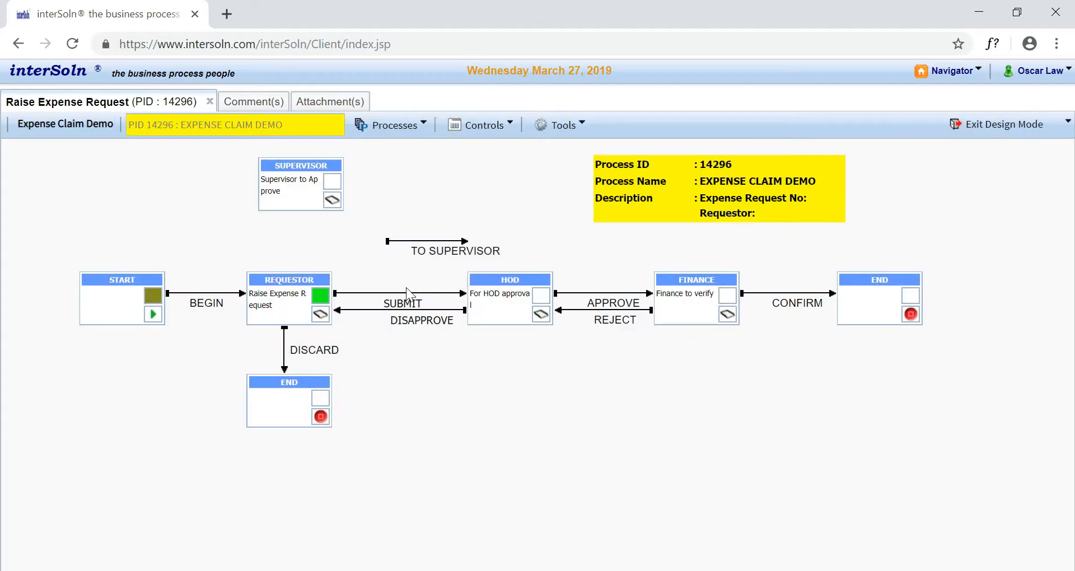
{"action": "left_click_drag", "start_coordinate": [388, 242], "coordinate": [285, 301]}
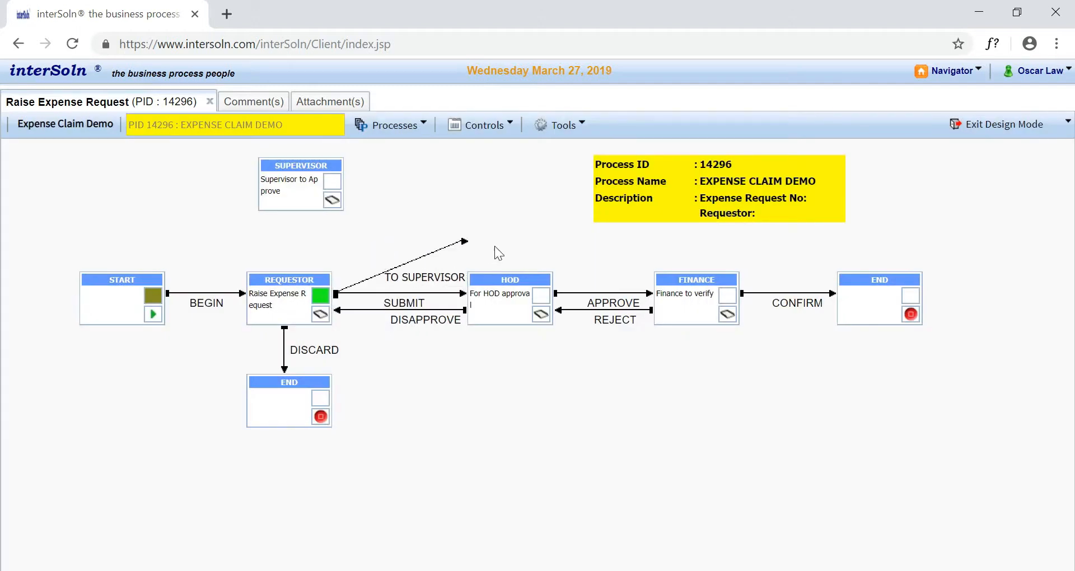
{"action": "left_click_drag", "start_coordinate": [468, 242], "coordinate": [294, 192]}
- Add a choice named "approve" and connect it from the Supervisor task back to the Requestor task
{"action": "right_click", "coordinate": [494, 178]}
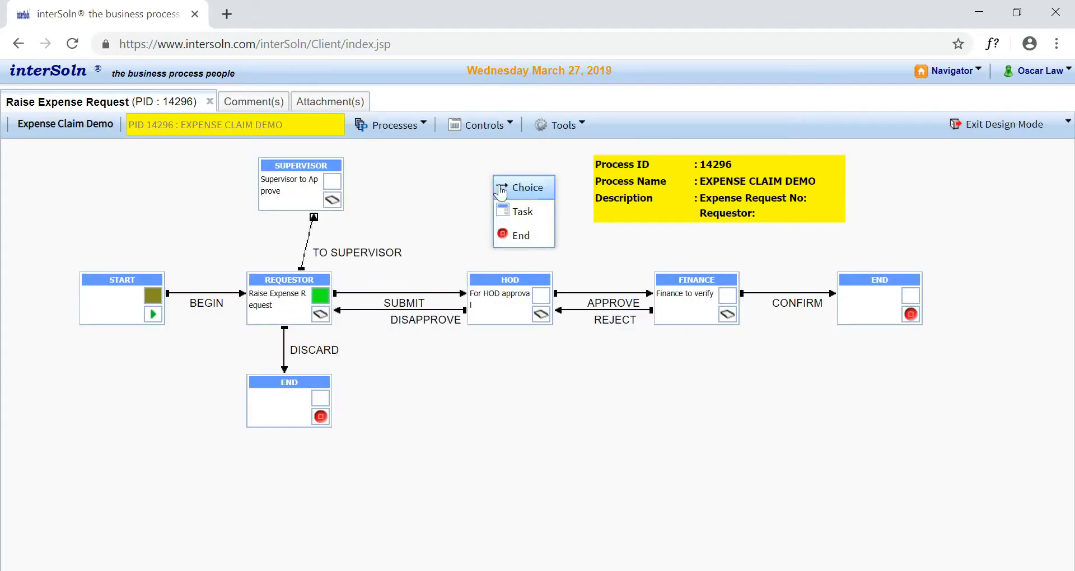
{"action": "left_click", "coordinate": [512, 185]}
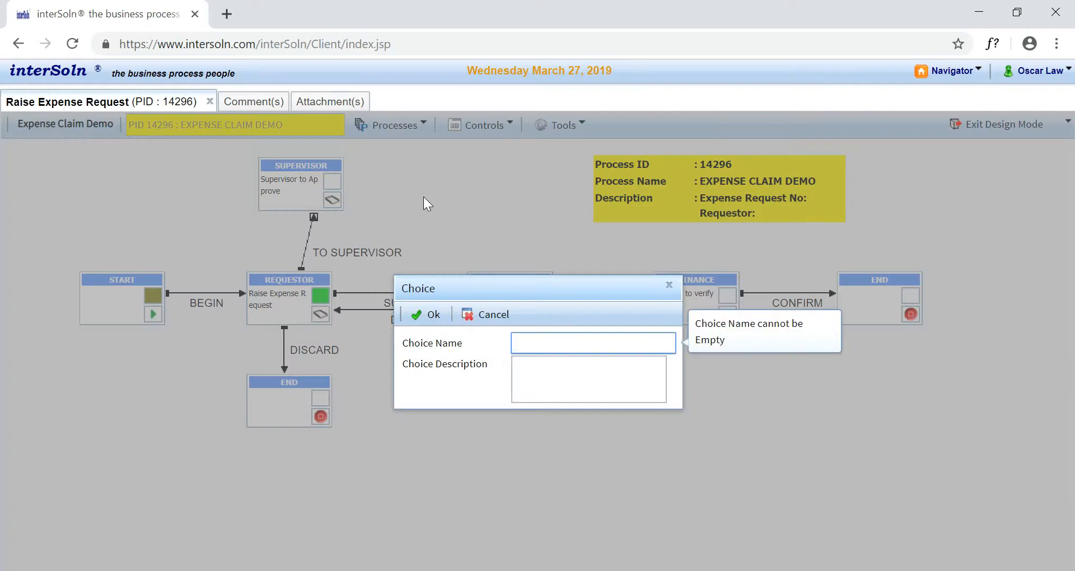
{"action": "type", "text": "approve"}
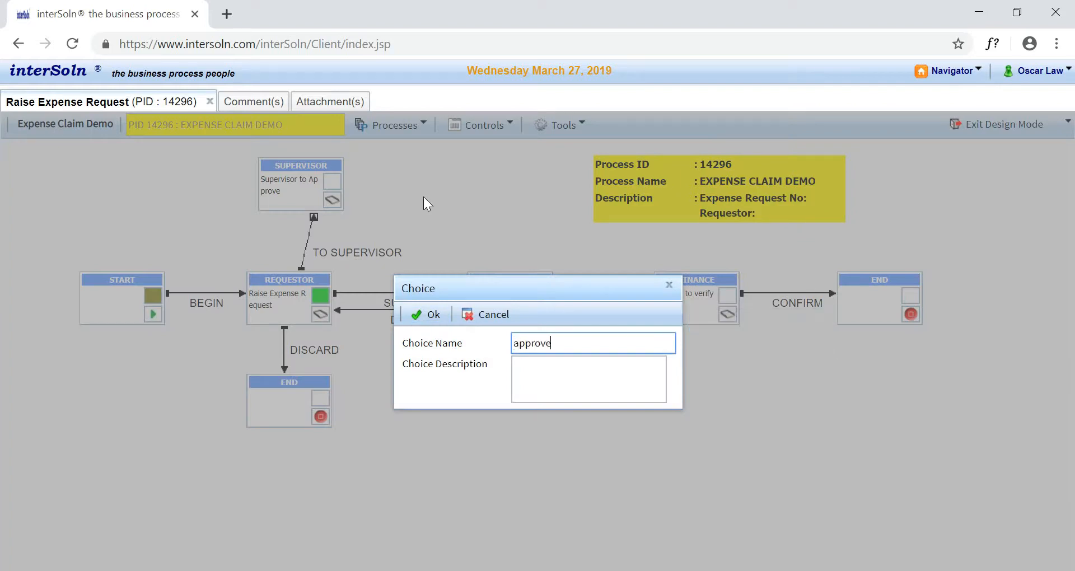
{"action": "left_click", "coordinate": [428, 314]}
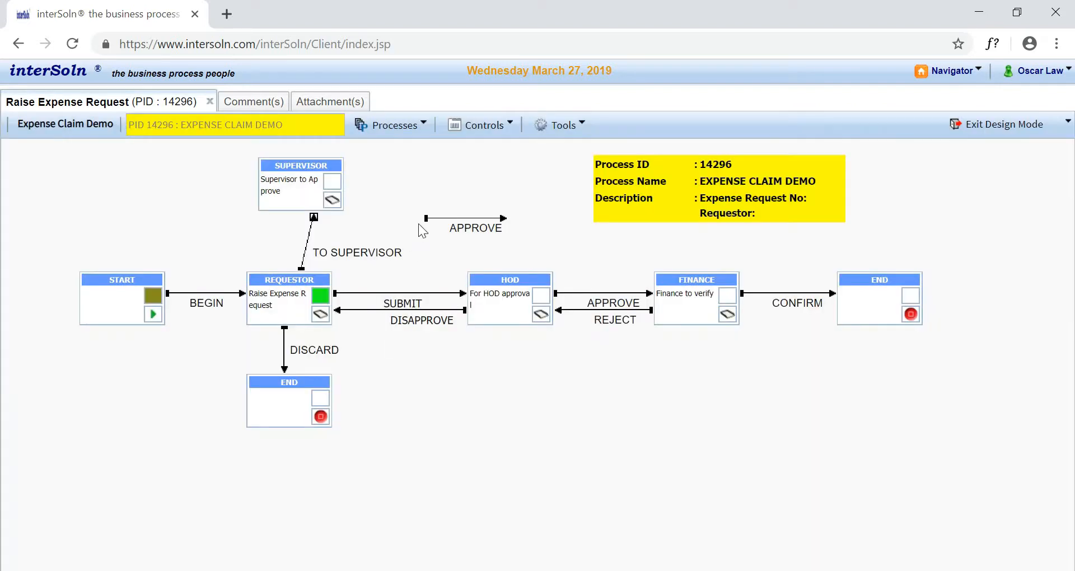
{"action": "left_click_drag", "start_coordinate": [427, 226], "coordinate": [305, 190]}
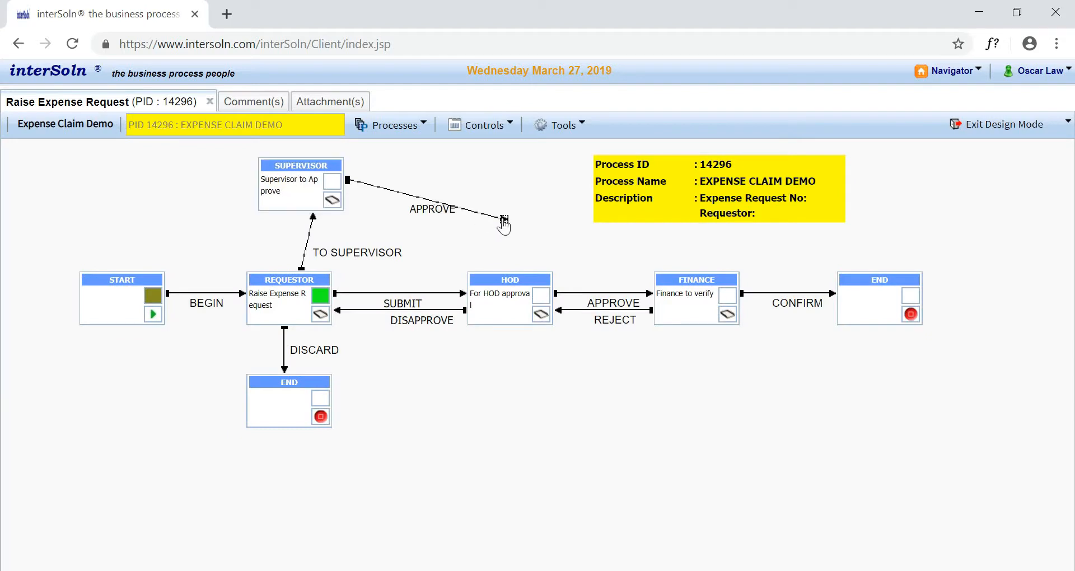
{"action": "left_click_drag", "start_coordinate": [503, 219], "coordinate": [312, 291]}
- Save the modified expense claim process and exit design mode
{"action": "left_click", "coordinate": [392, 125]}
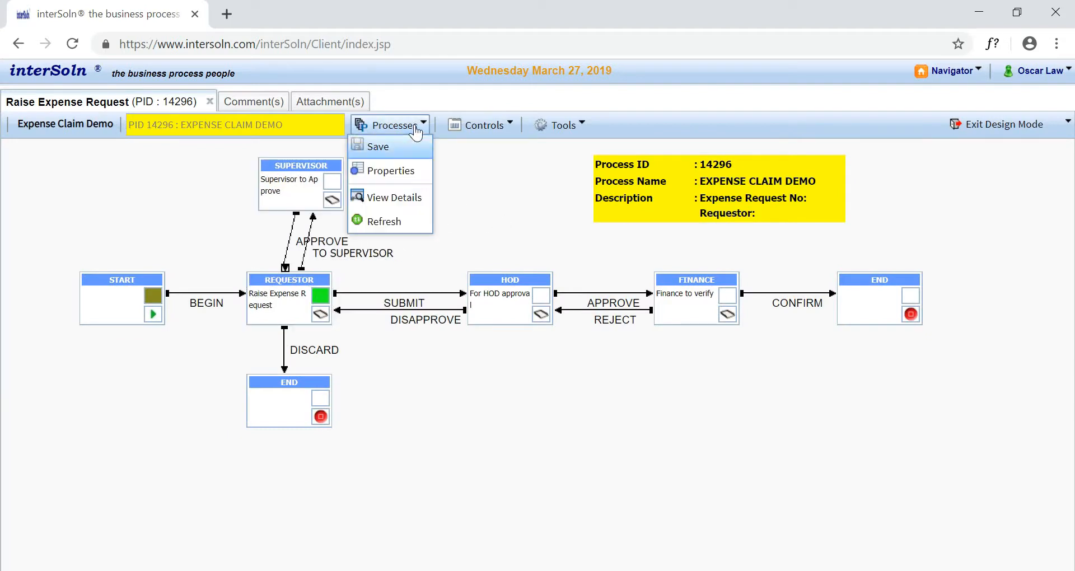
{"action": "left_click", "coordinate": [421, 146]}
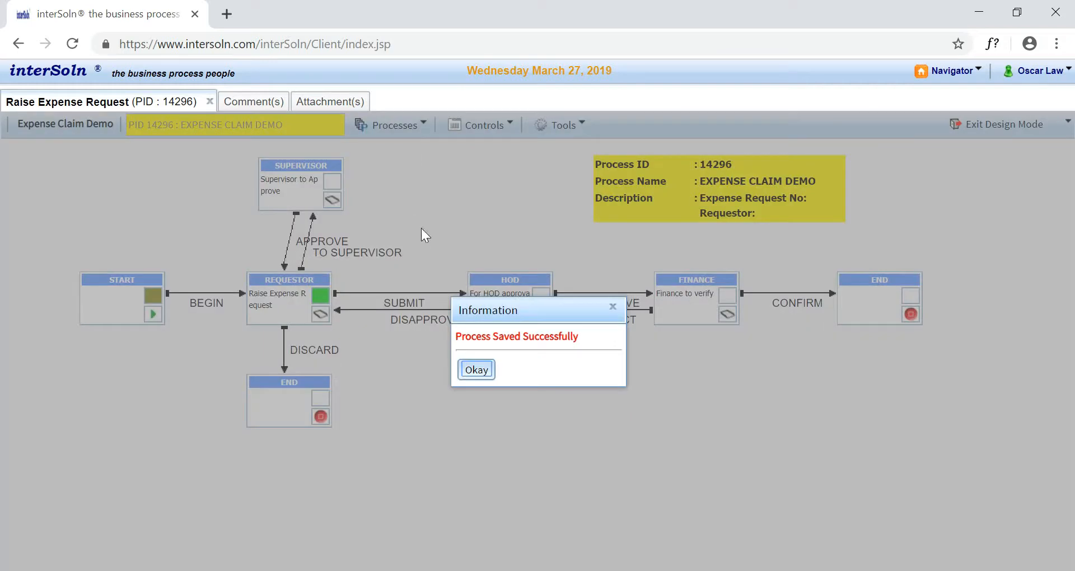
{"action": "left_click", "coordinate": [475, 370]}
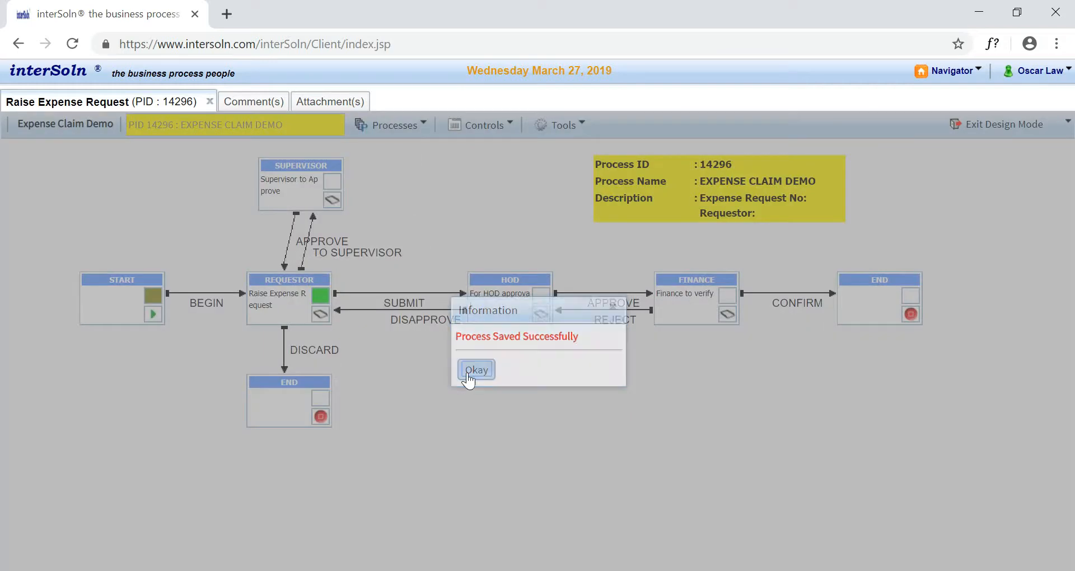
{"action": "left_click", "coordinate": [1003, 126]}
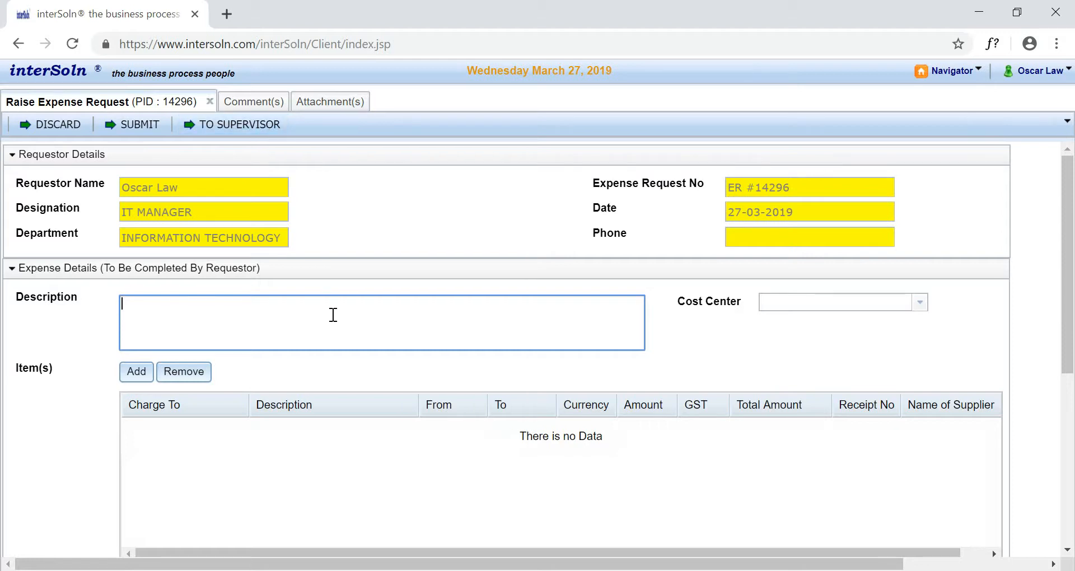
- Describe the request as "Expense claim for entertainment" and start a new item charged to Entertainment with the same description
{"action": "type", "text": "Expense claim for entertainment"}
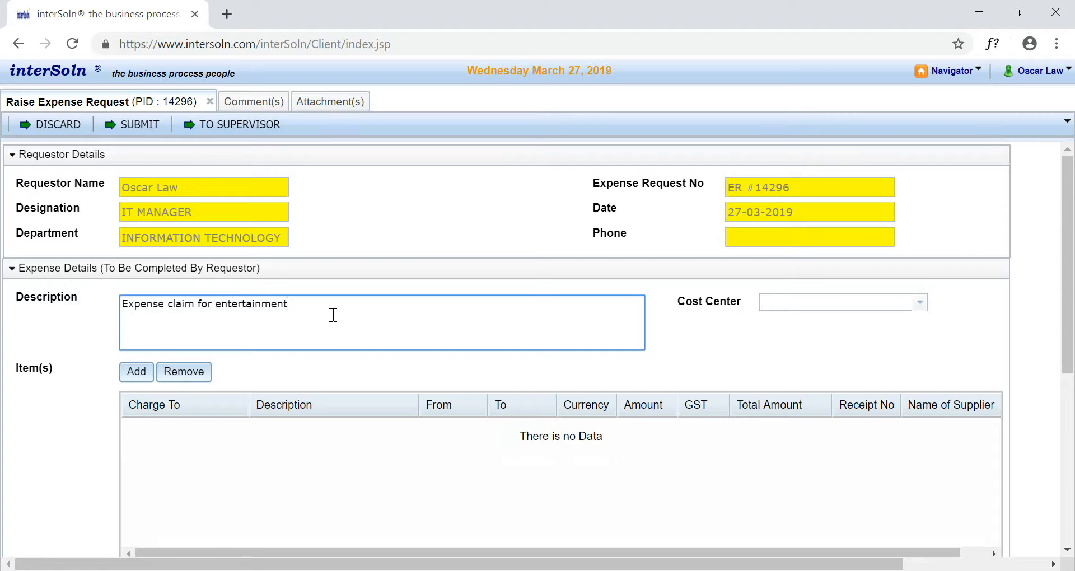
{"action": "left_click", "coordinate": [136, 370]}
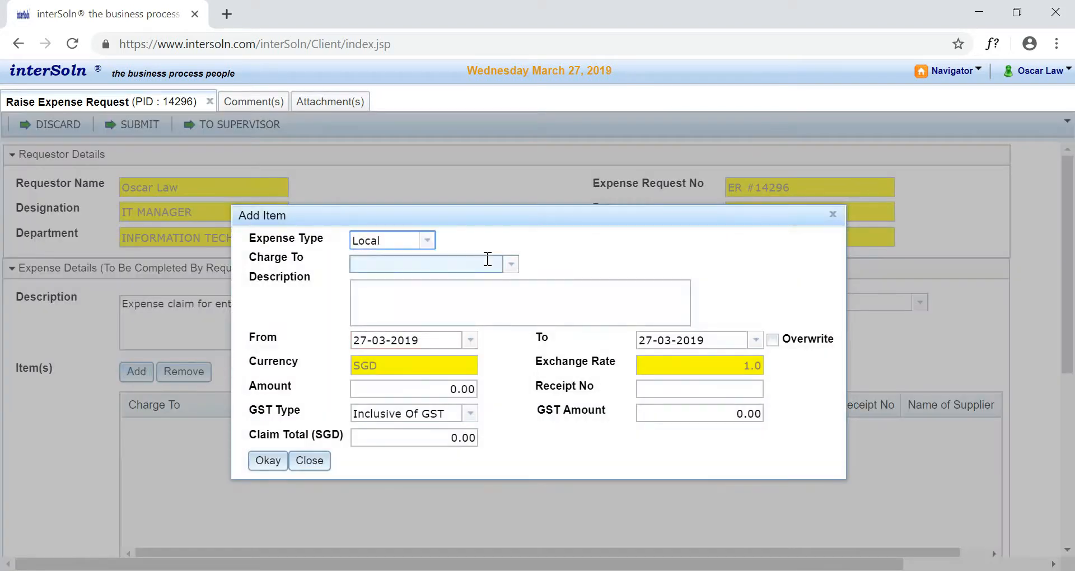
{"action": "left_click", "coordinate": [509, 264]}
{"action": "left_click", "coordinate": [493, 301]}
{"action": "left_click", "coordinate": [532, 300]}
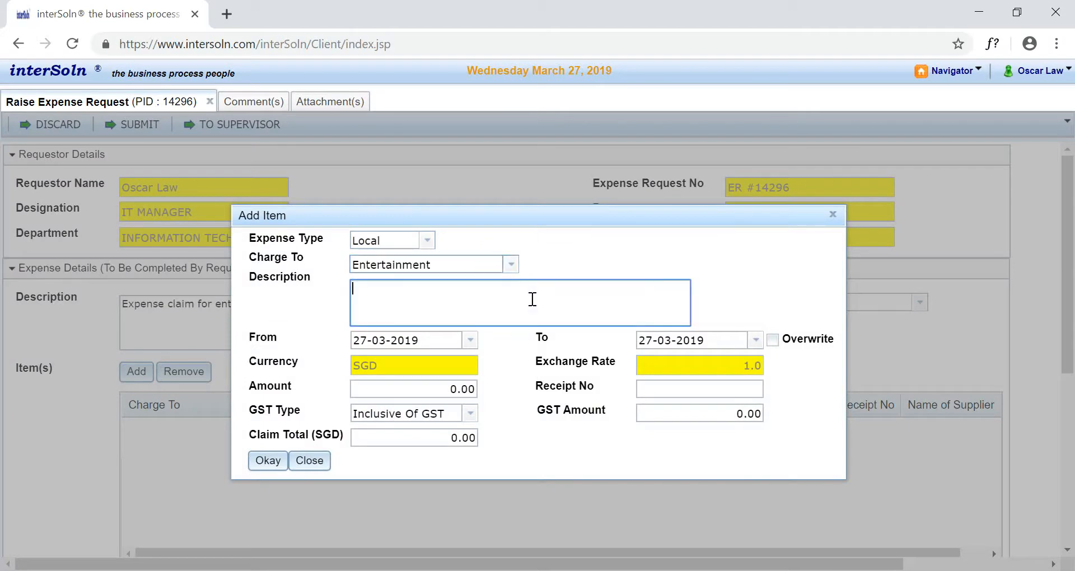
{"action": "type", "text": "Expense claim for e"}
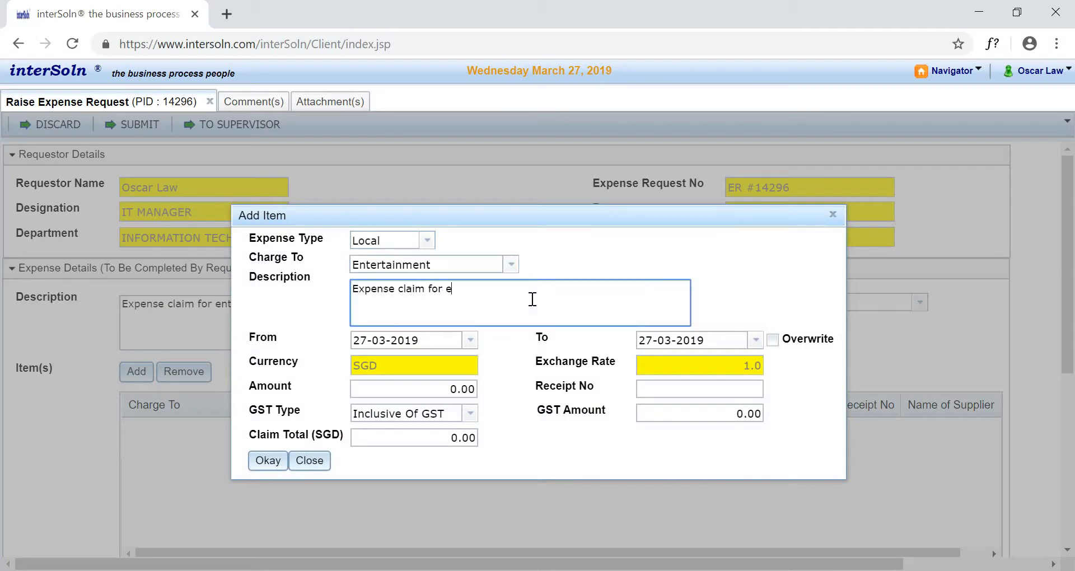
{"action": "type", "text": "ntertainment"}
- Set the item's receipt number to 123 and its claim total to 1000 SGD, and confirm the item
{"action": "left_click", "coordinate": [688, 388]}
{"action": "type", "text": "123"}
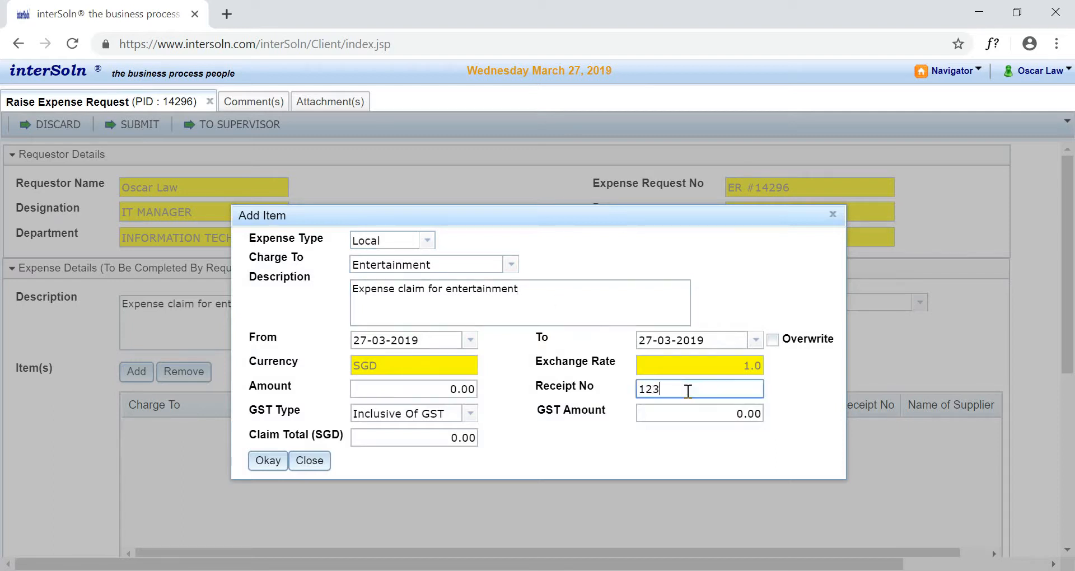
{"action": "left_click", "coordinate": [470, 438]}
{"action": "type", "text": "1000"}
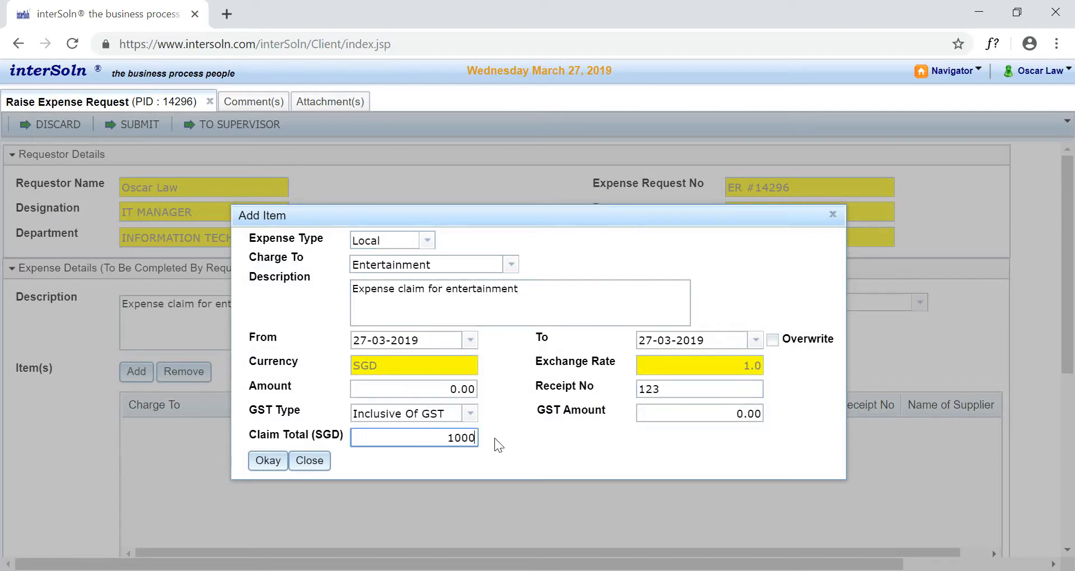
{"action": "key", "text": "Tab"}
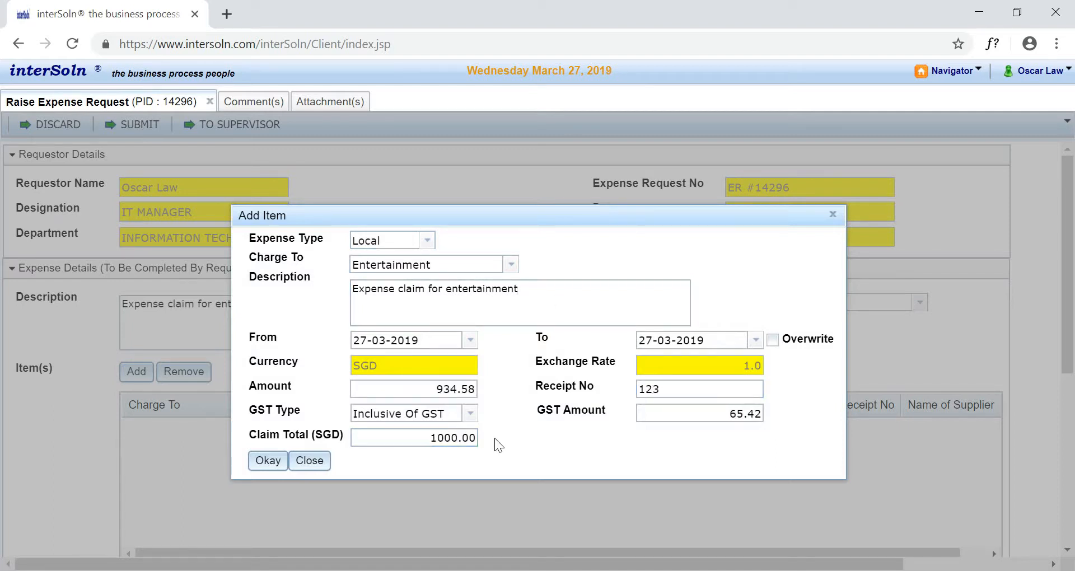
{"action": "left_click", "coordinate": [277, 465]}
- Set the request's Cost Center to IT and check the totals and account summary
{"action": "left_click", "coordinate": [852, 306]}
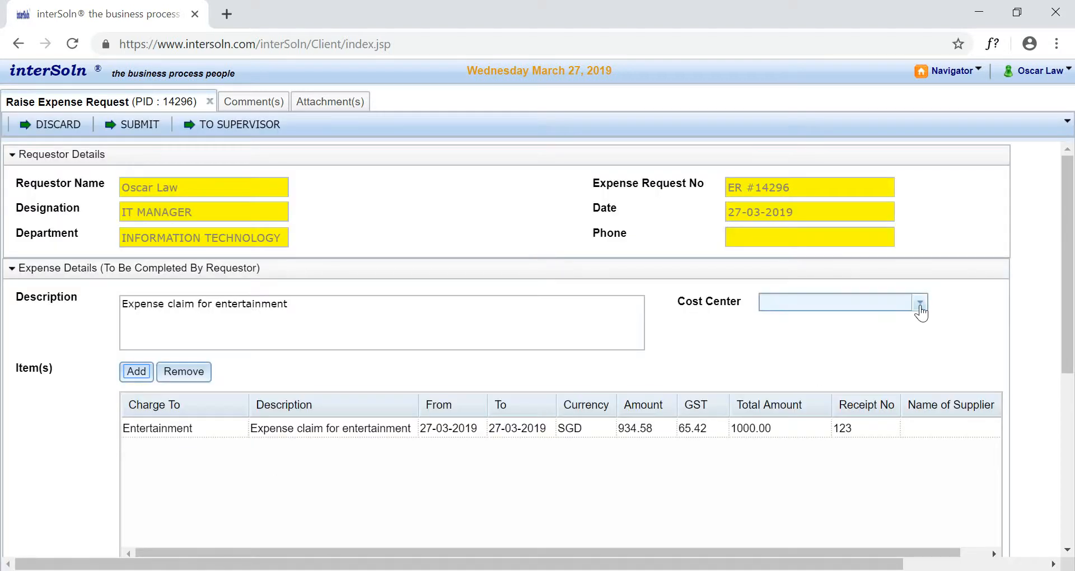
{"action": "left_click", "coordinate": [842, 347]}
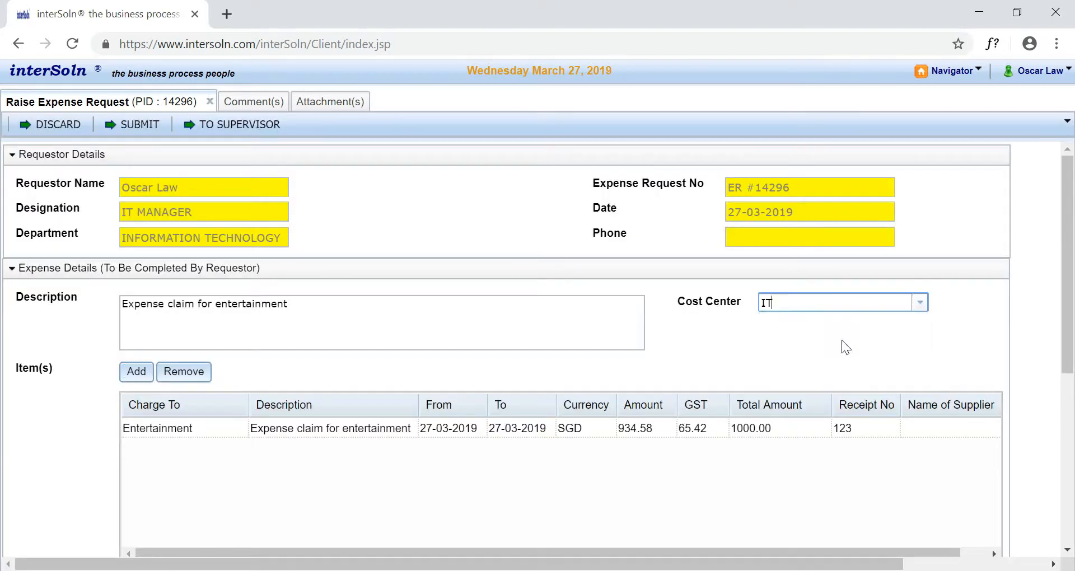
{"action": "left_click_drag", "start_coordinate": [1067, 334], "coordinate": [1058, 506]}
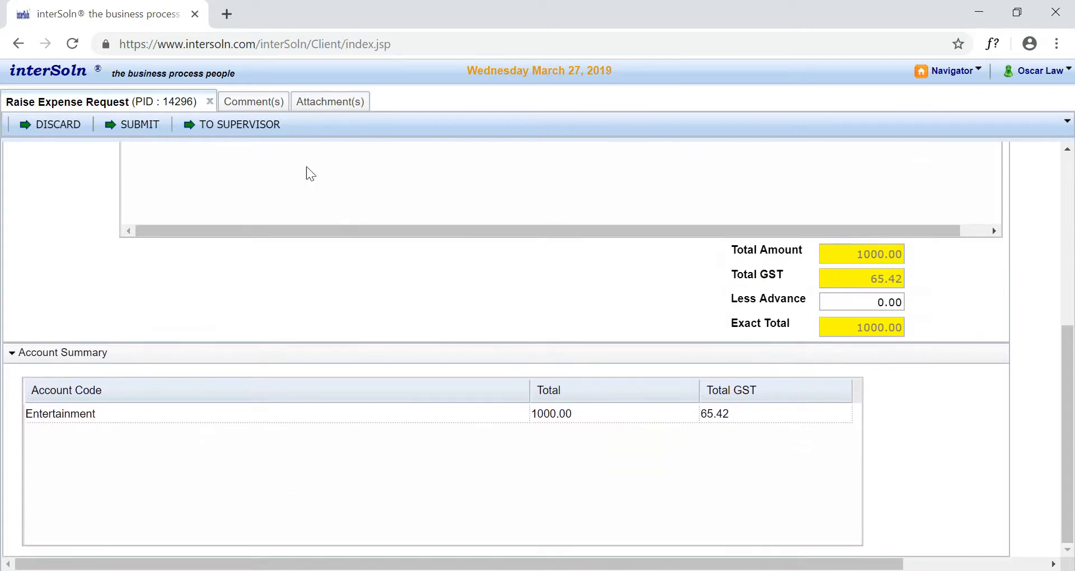
- Save the comment "Please approve this claim asap." on the expense request
{"action": "left_click", "coordinate": [254, 101]}
{"action": "type", "text": "Pl"}
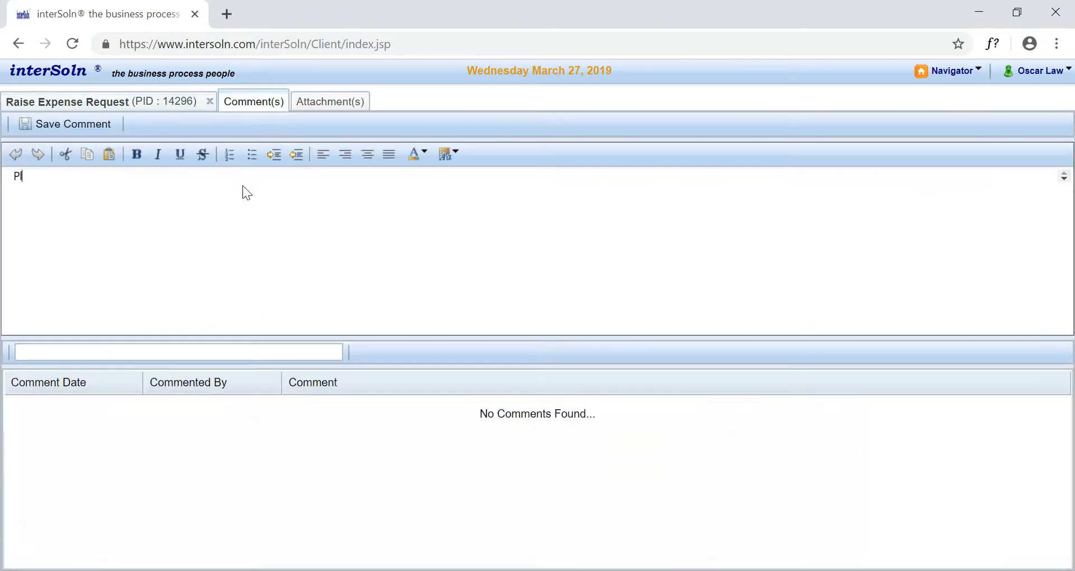
{"action": "type", "text": "ease approve this claim asap."}
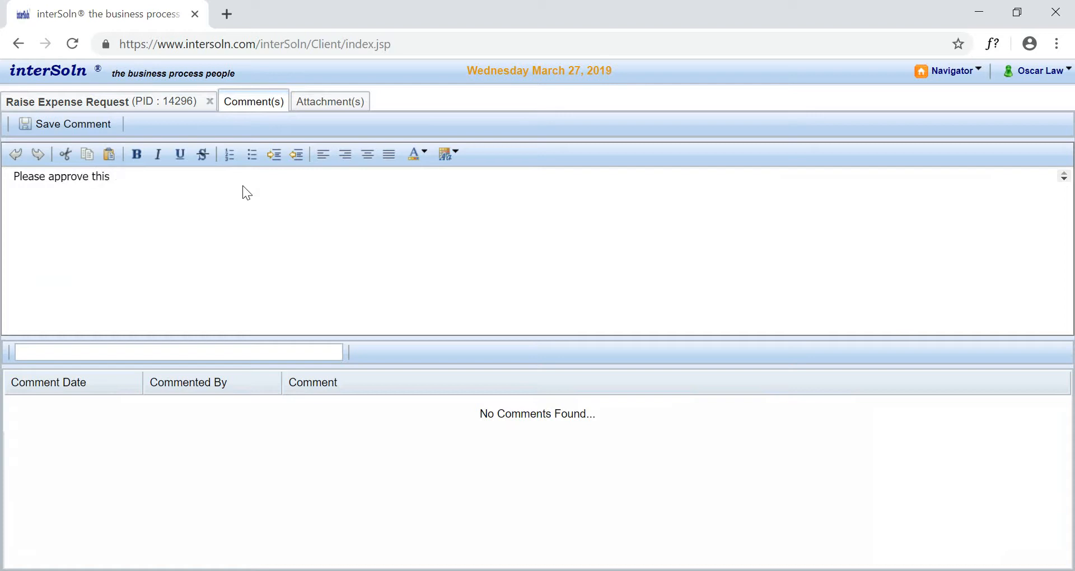
{"action": "left_click", "coordinate": [107, 124]}
{"action": "left_click", "coordinate": [510, 347]}
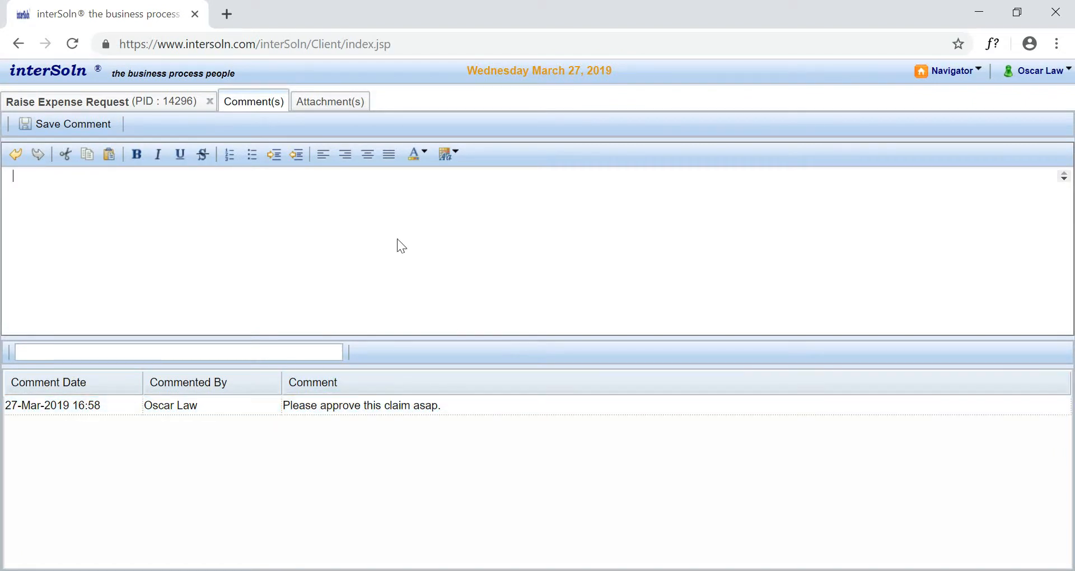
- Upload the Receipt file from the Desktop as an attachment described as "Receipt for entertainment claim"
{"action": "left_click", "coordinate": [338, 93]}
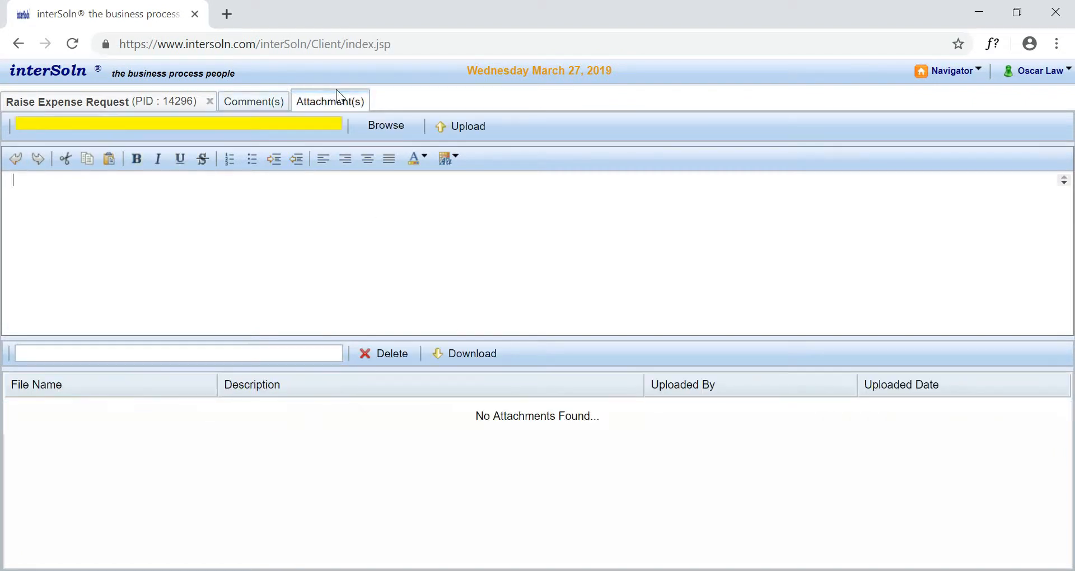
{"action": "left_click", "coordinate": [396, 127]}
{"action": "left_click", "coordinate": [298, 134]}
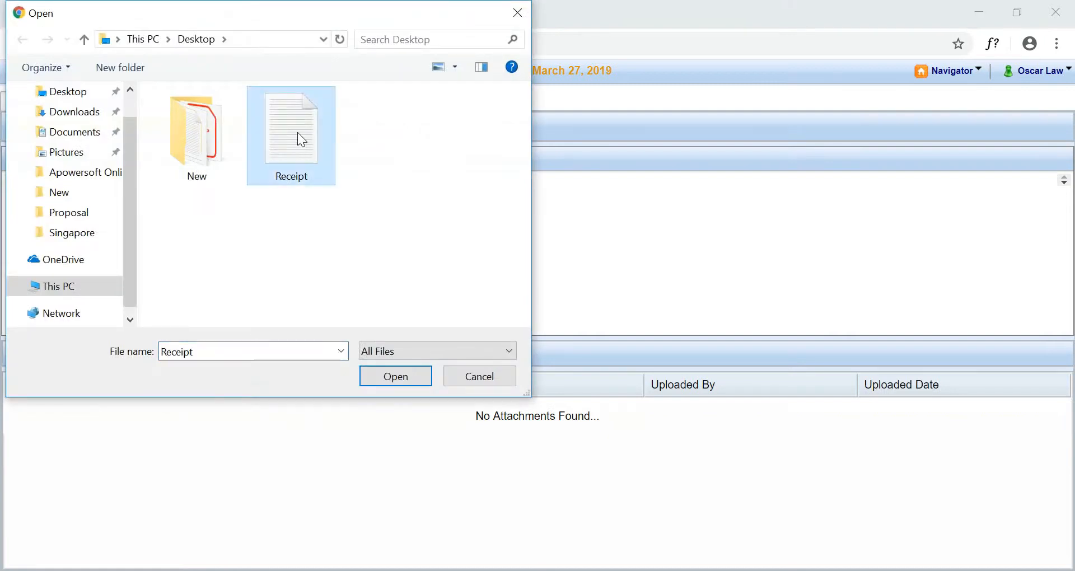
{"action": "left_click", "coordinate": [398, 379]}
{"action": "left_click", "coordinate": [365, 206]}
{"action": "type", "text": "Rece"}
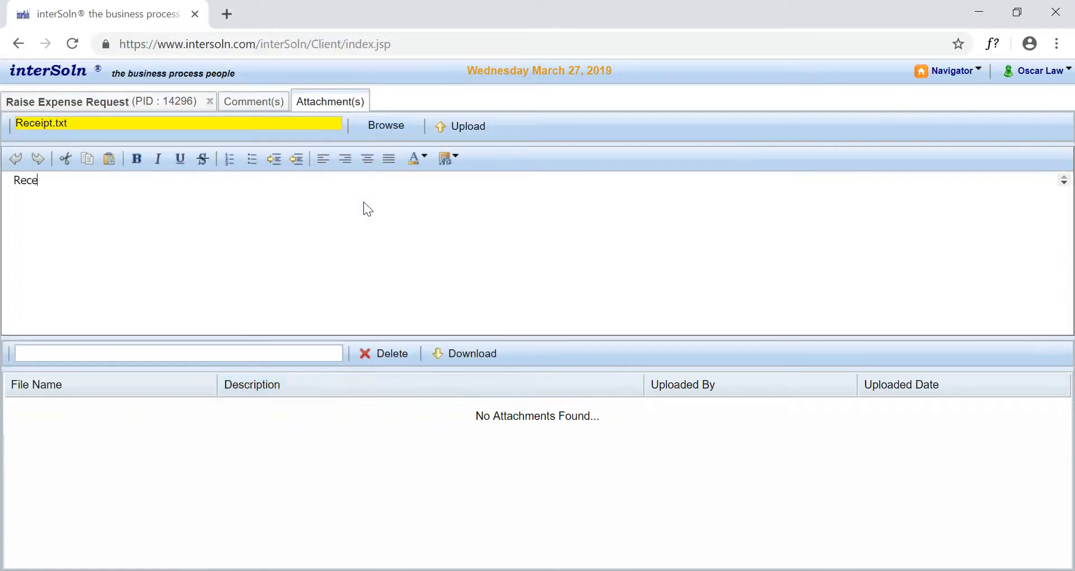
{"action": "type", "text": "ipt for entertainment claim"}
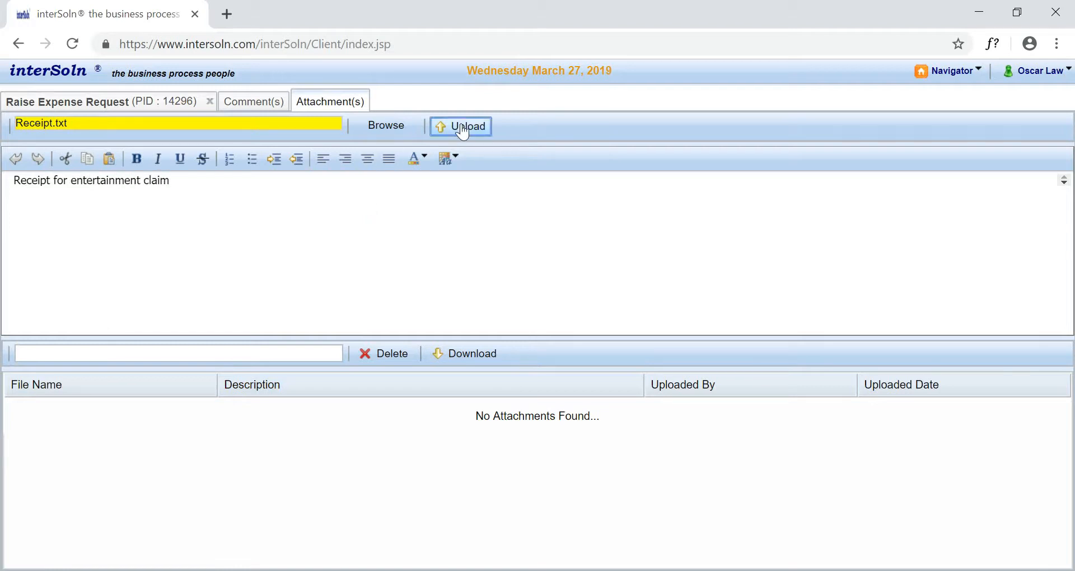
{"action": "left_click", "coordinate": [463, 129]}
{"action": "left_click", "coordinate": [513, 344]}
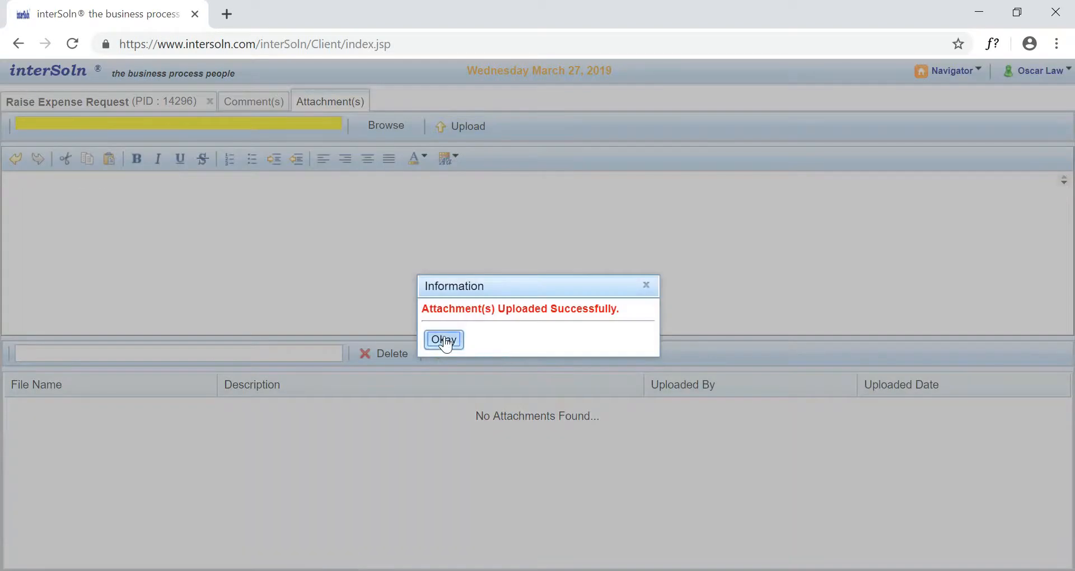
{"action": "left_click", "coordinate": [444, 340]}
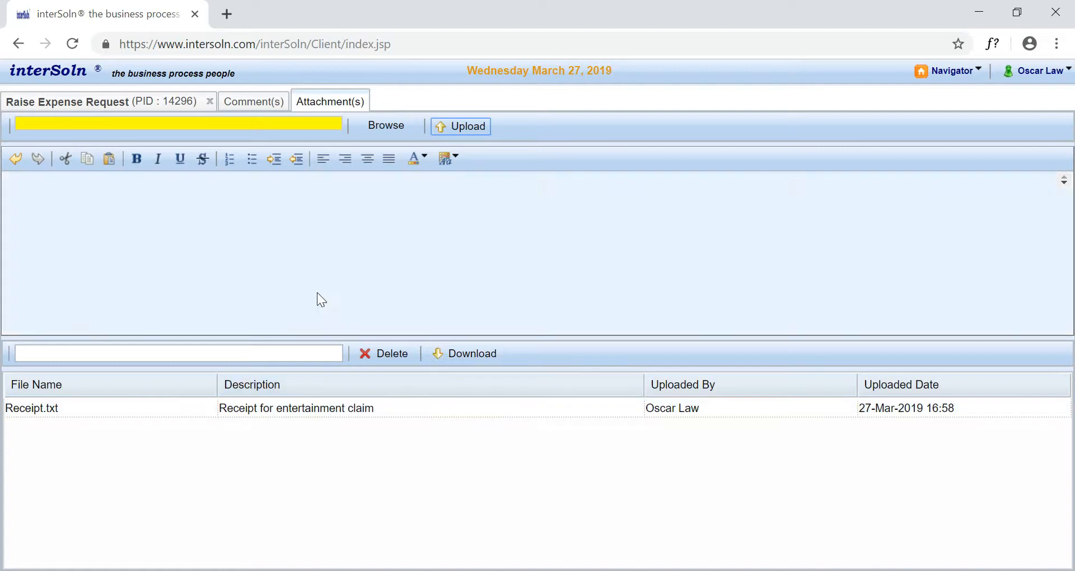
- Route the completed expense request to the supervisor and return to the Expense Claim Demo task list
{"action": "left_click", "coordinate": [176, 106]}
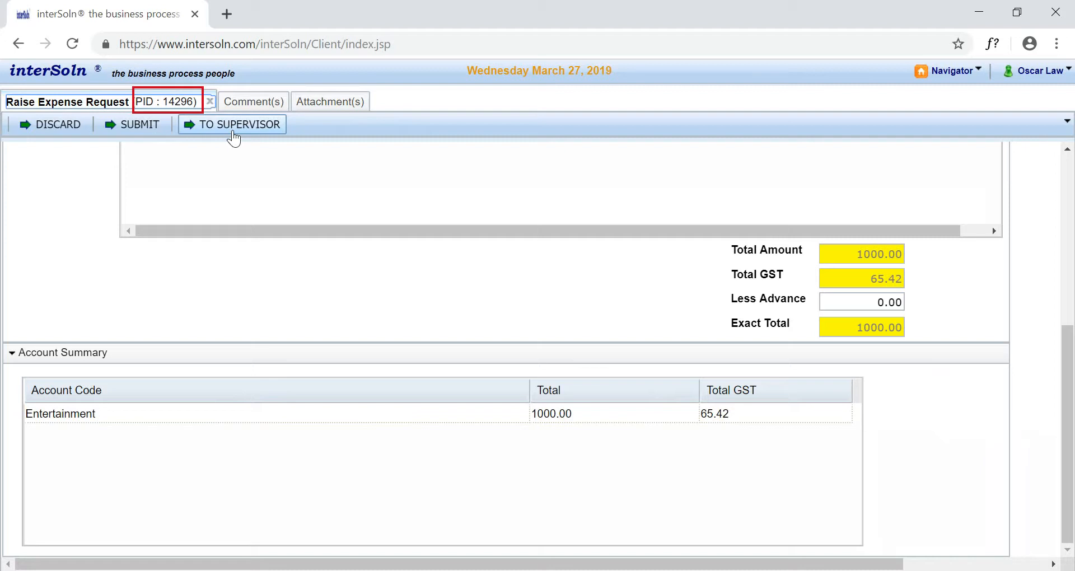
{"action": "left_click", "coordinate": [233, 134]}
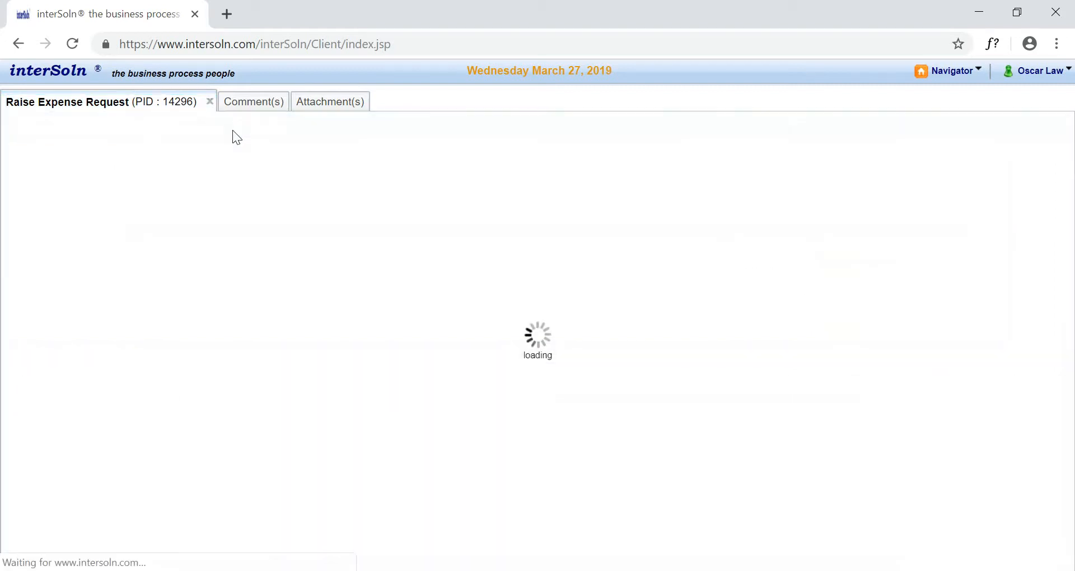
{"action": "left_click", "coordinate": [210, 101]}
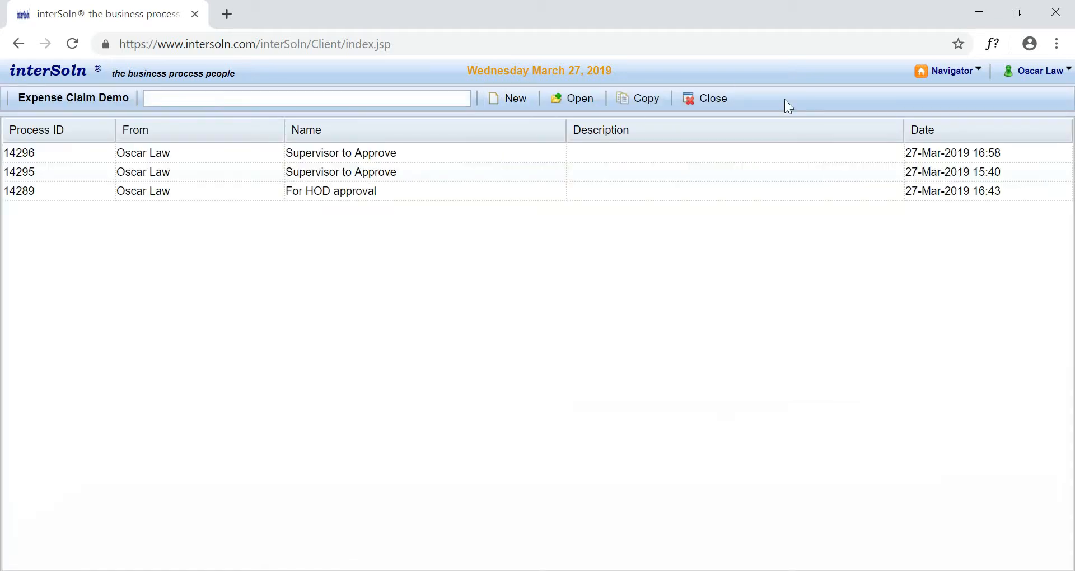
- Open process 14289 from the pending Expense Claim Demo processes and review its history, comments and attachments
{"action": "left_click", "coordinate": [946, 74]}
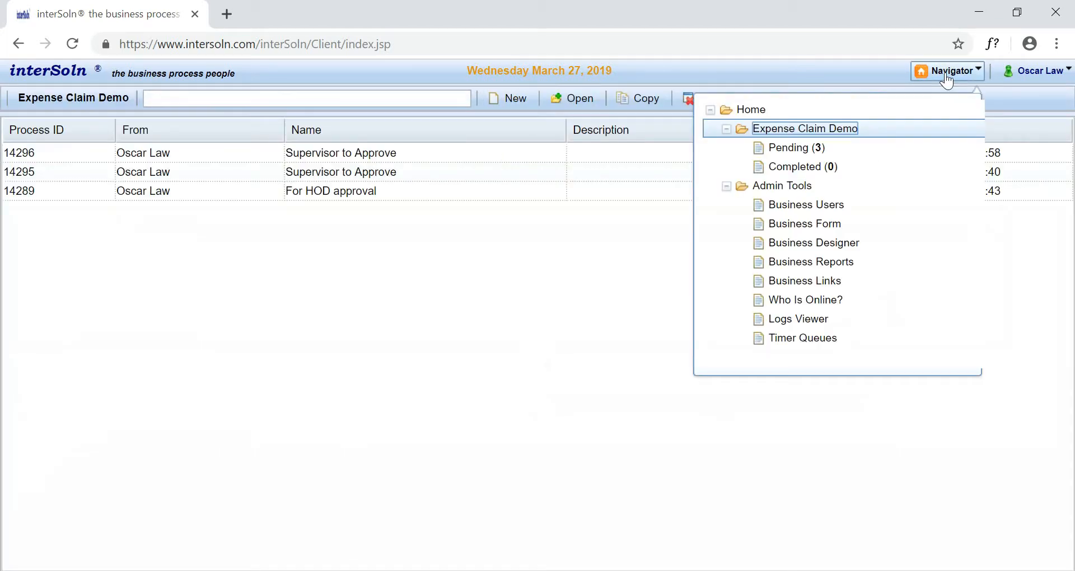
{"action": "left_click", "coordinate": [876, 150]}
{"action": "left_click", "coordinate": [509, 193]}
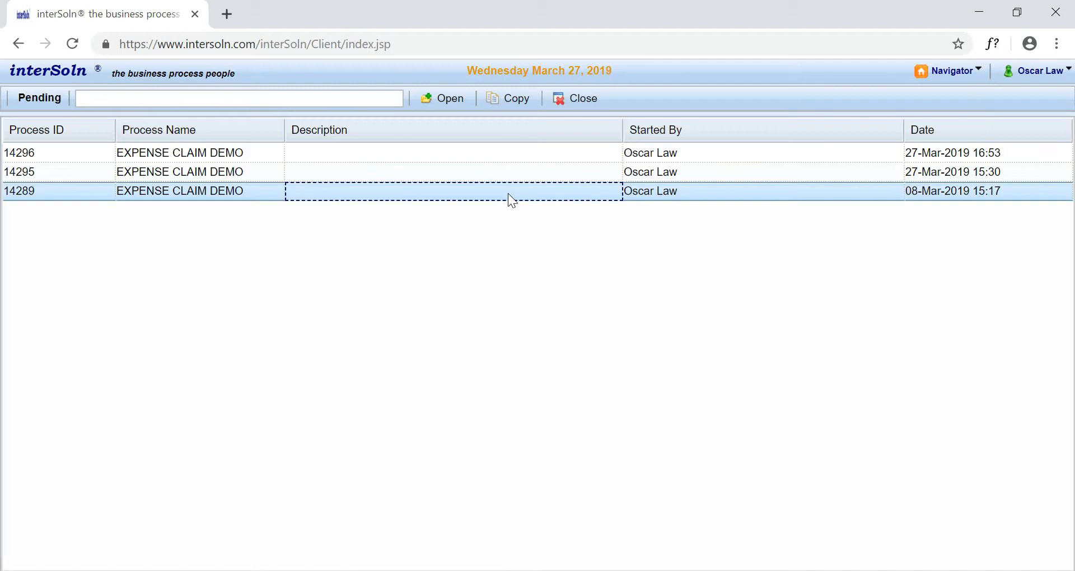
{"action": "double_click", "coordinate": [509, 195]}
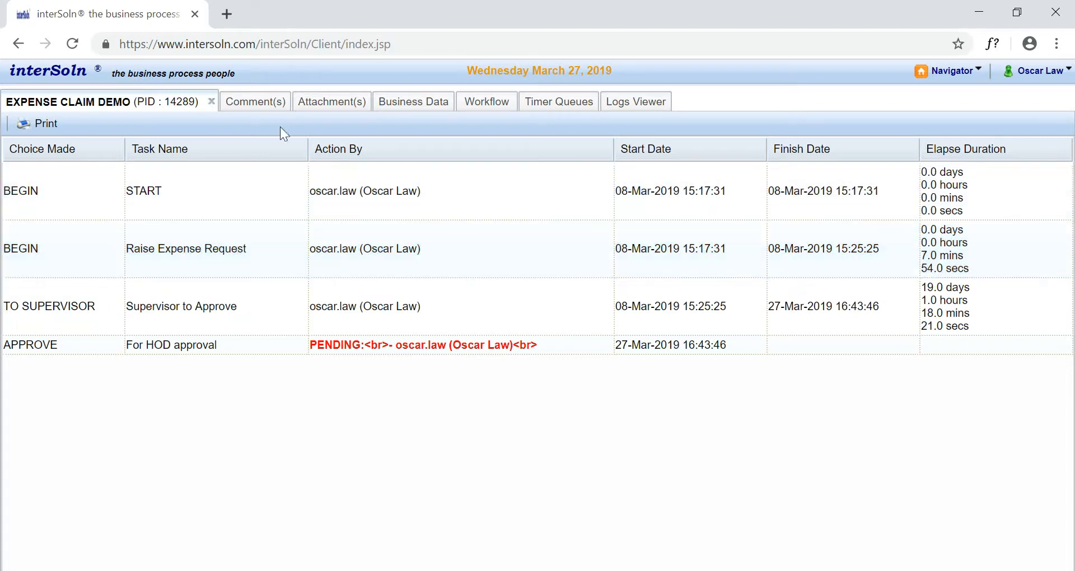
{"action": "left_click", "coordinate": [257, 100]}
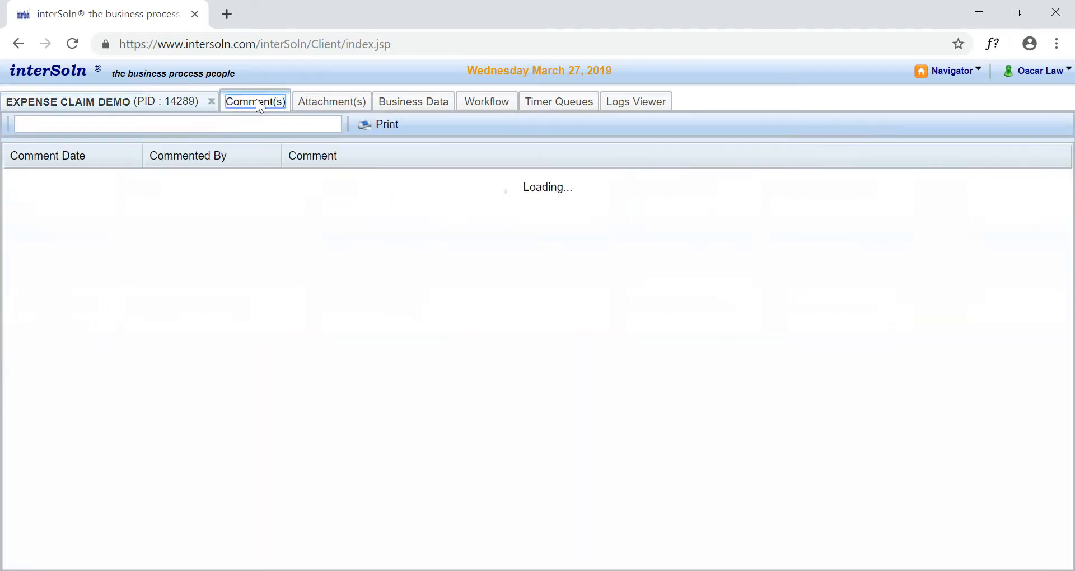
{"action": "left_click", "coordinate": [336, 102]}
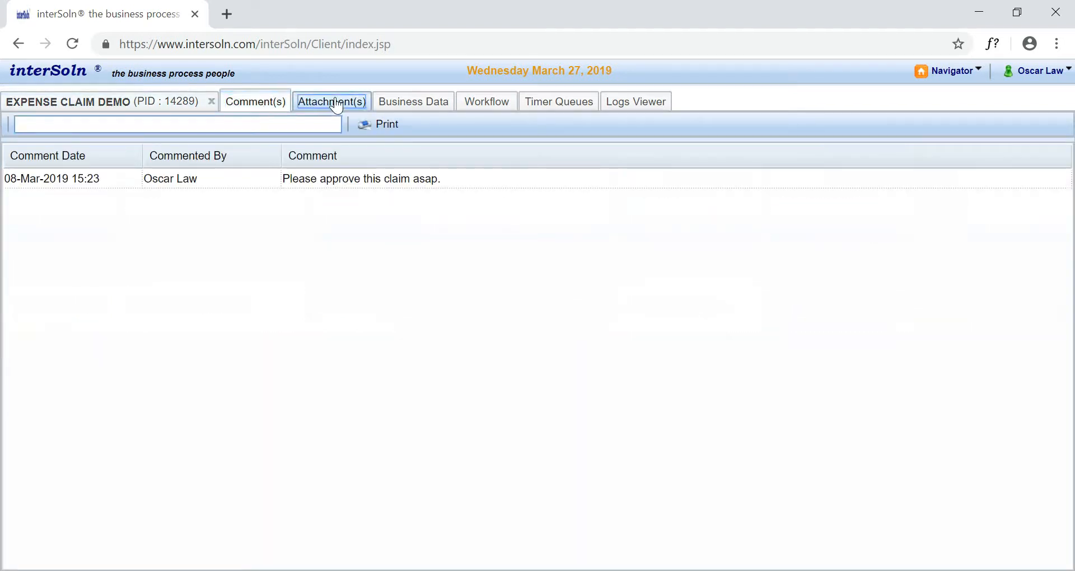
- Compare the process's business data as of 08-Mar-2019 15:25.25 with the data as of 27-Mar-2019 16:43.46
{"action": "left_click", "coordinate": [407, 101]}
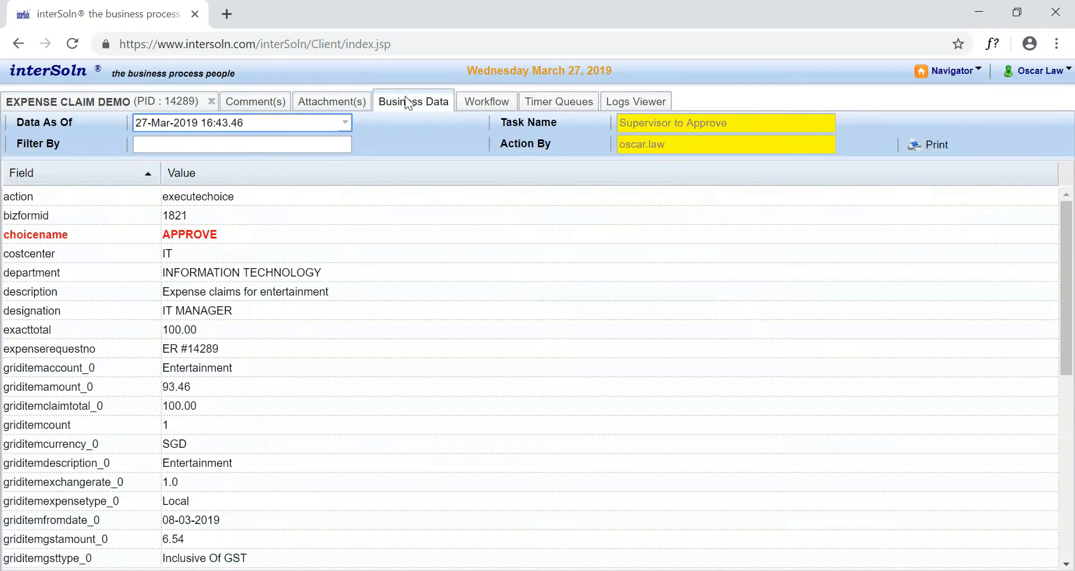
{"action": "left_click", "coordinate": [348, 124]}
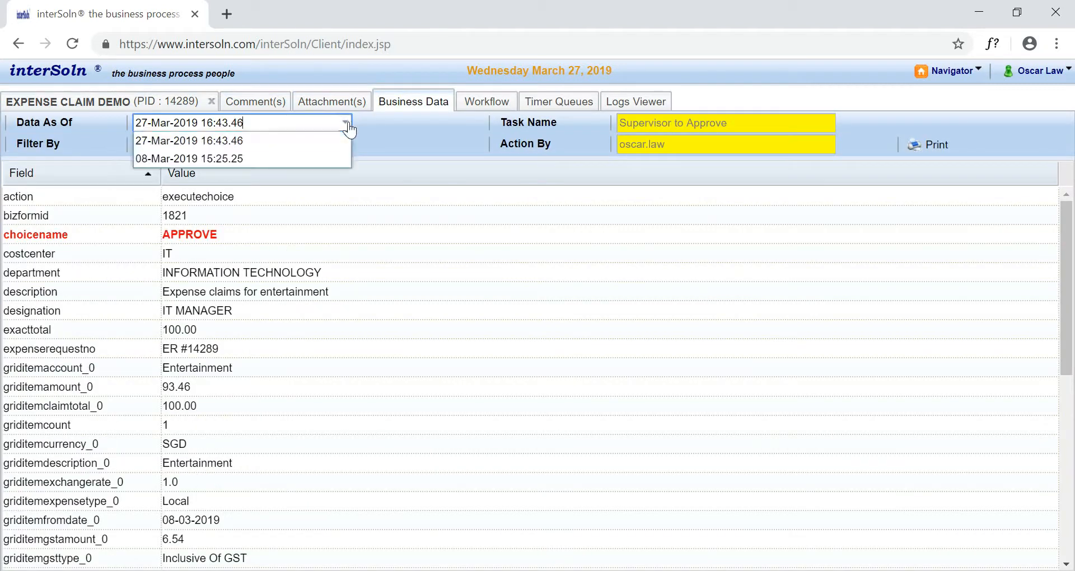
{"action": "left_click", "coordinate": [325, 159]}
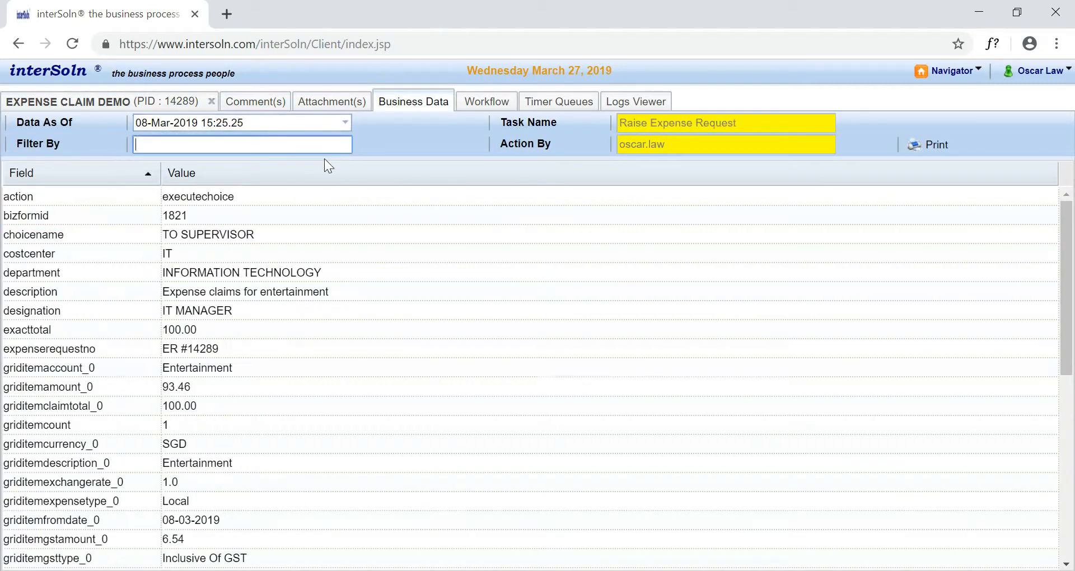
{"action": "left_click", "coordinate": [345, 125]}
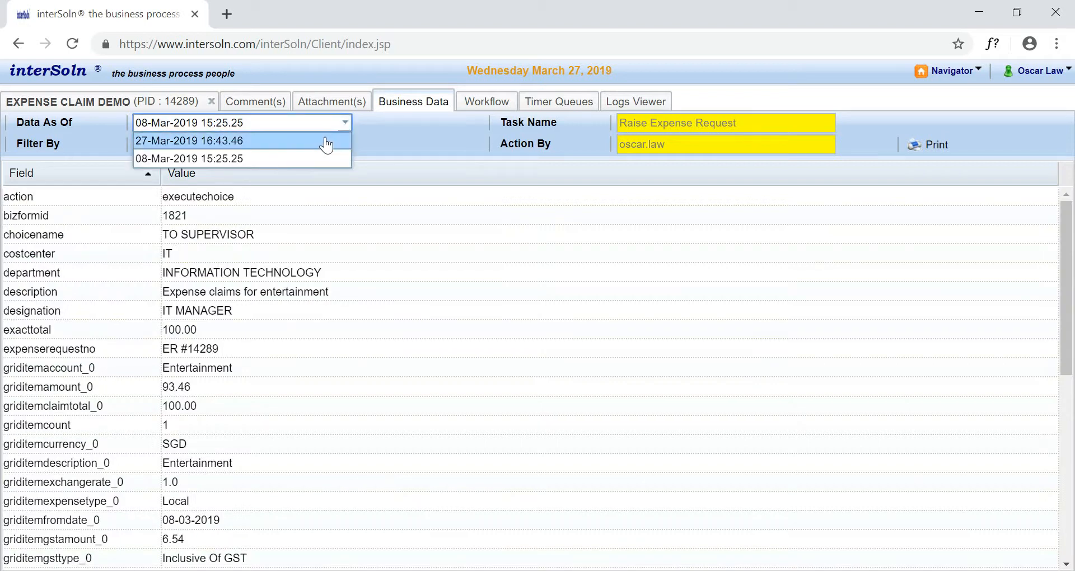
{"action": "left_click", "coordinate": [327, 145]}
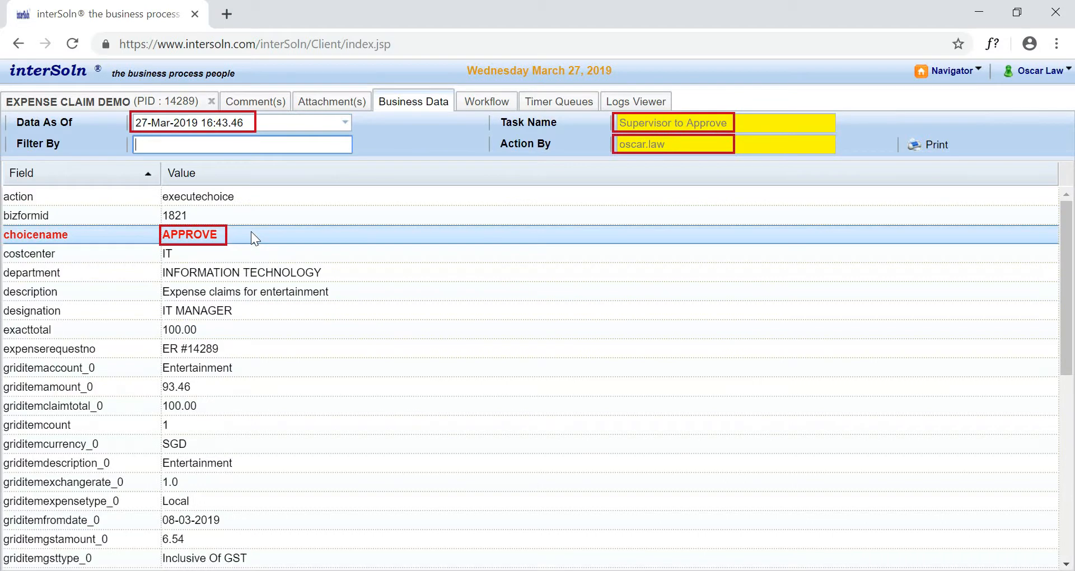
- Examine the process's workflow diagram for the current task and check its timer queues
{"action": "left_click", "coordinate": [479, 102]}
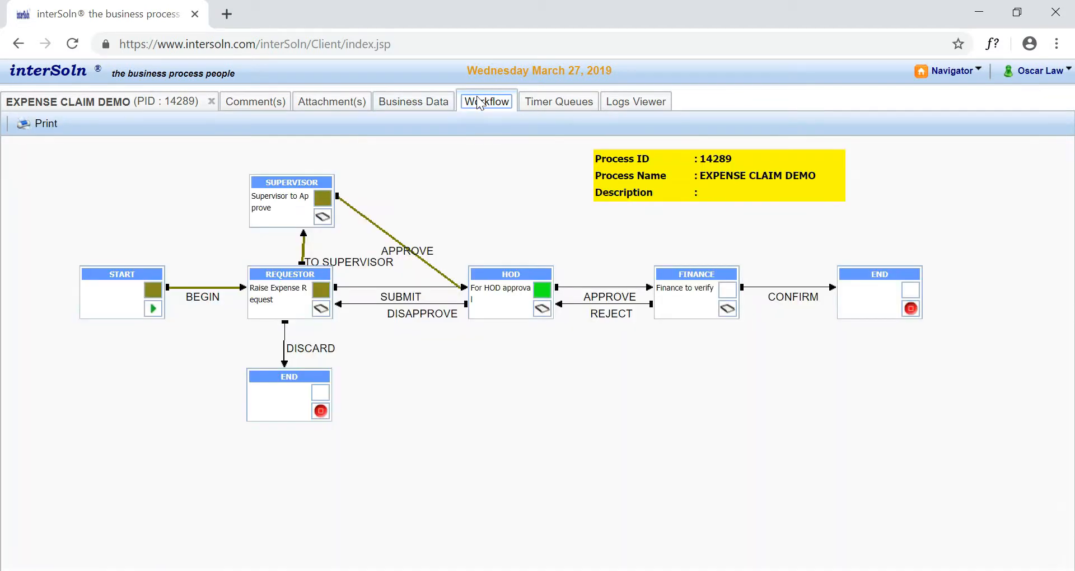
{"action": "mouse_move", "coordinate": [500, 288]}
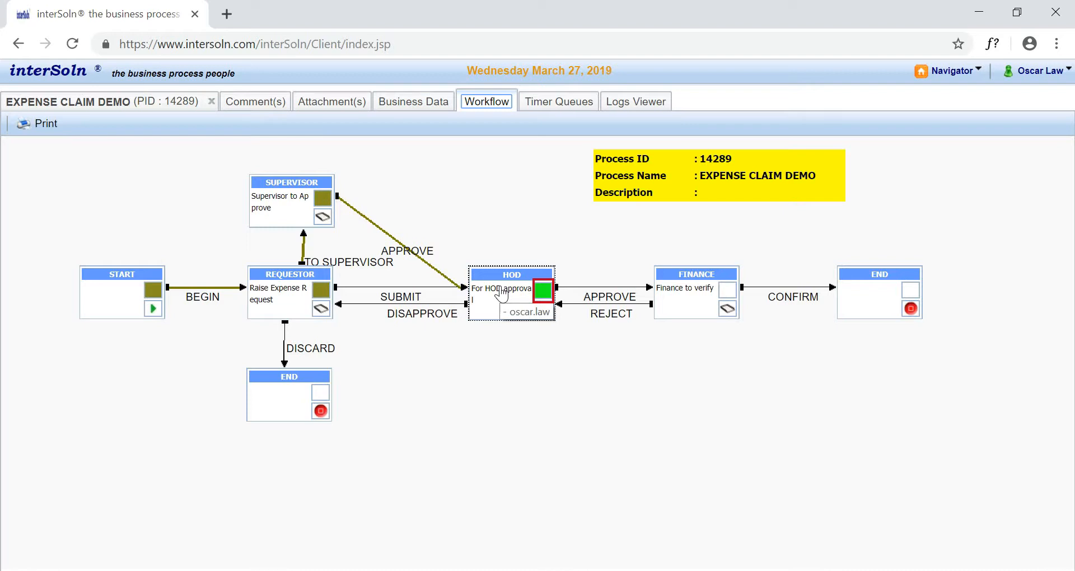
{"action": "left_click", "coordinate": [556, 105]}
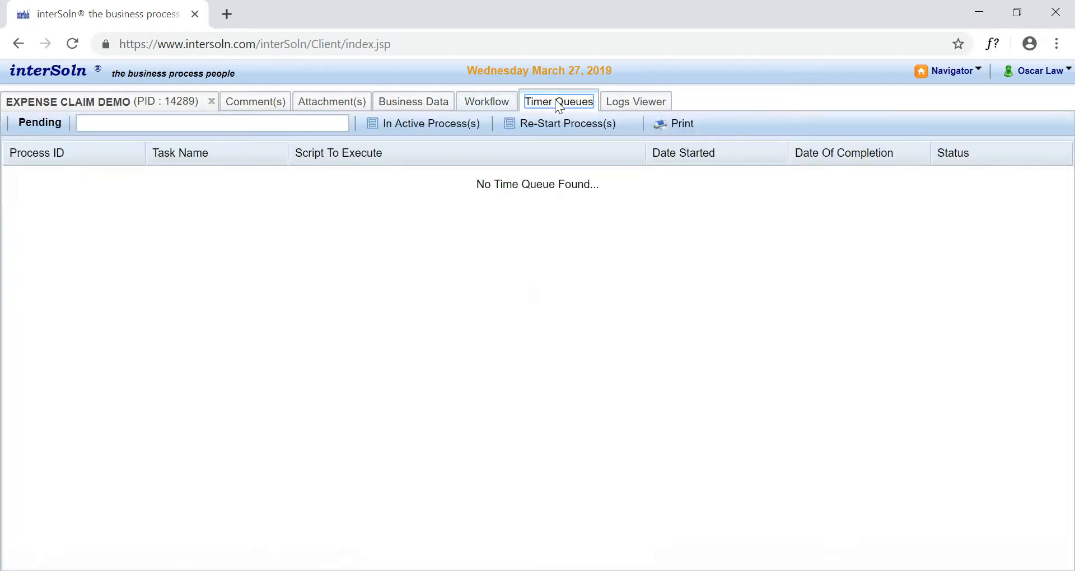
- Review the server log entries for process 14289 and check which other log types are available
{"action": "left_click", "coordinate": [637, 103]}
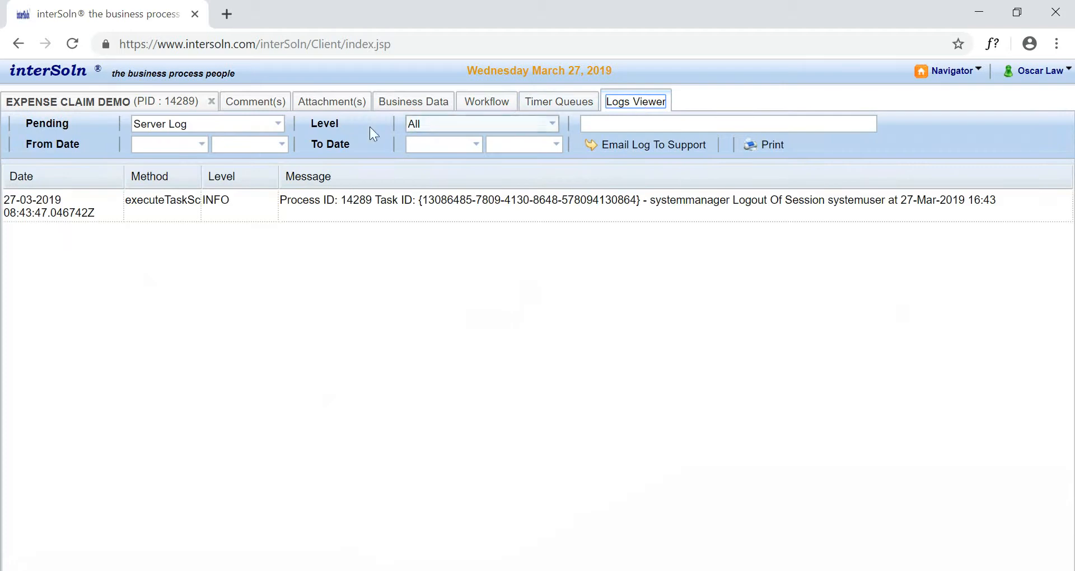
{"action": "left_click", "coordinate": [278, 126]}
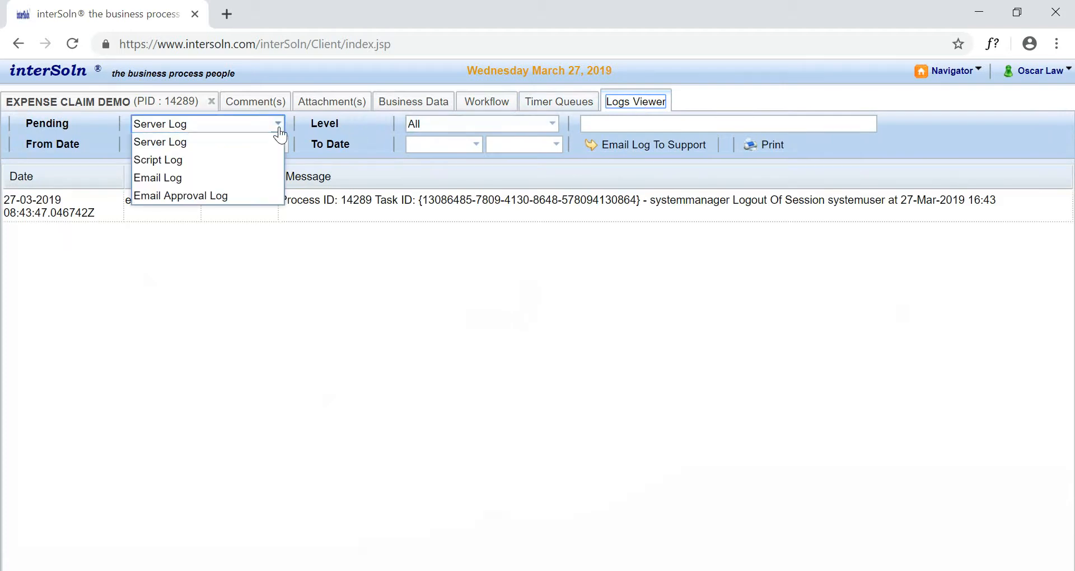
{"action": "left_click", "coordinate": [278, 124]}
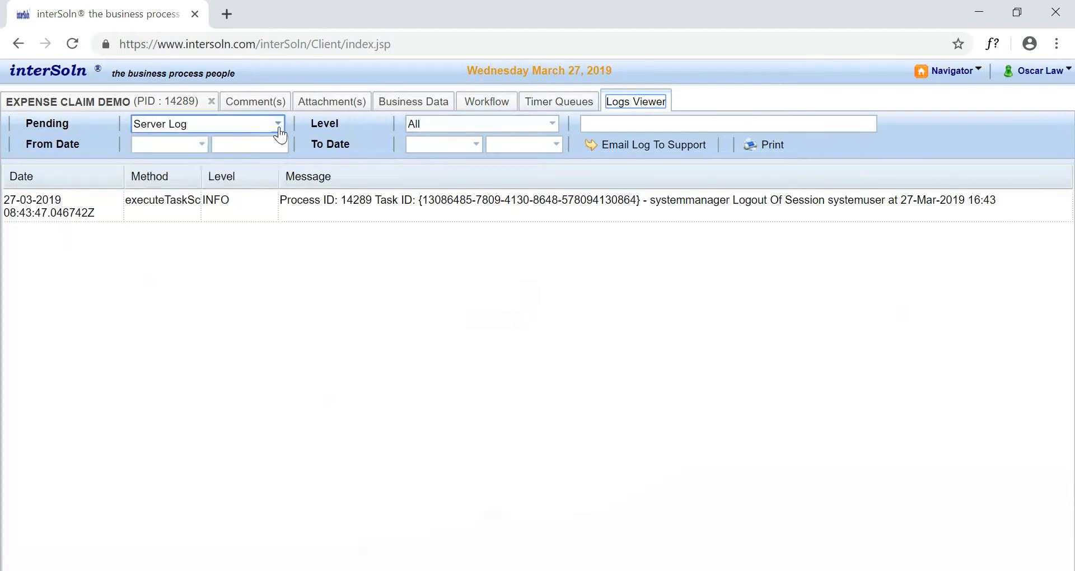
- Start a new business report from the Business Reports admin tool
{"action": "left_click", "coordinate": [947, 78]}
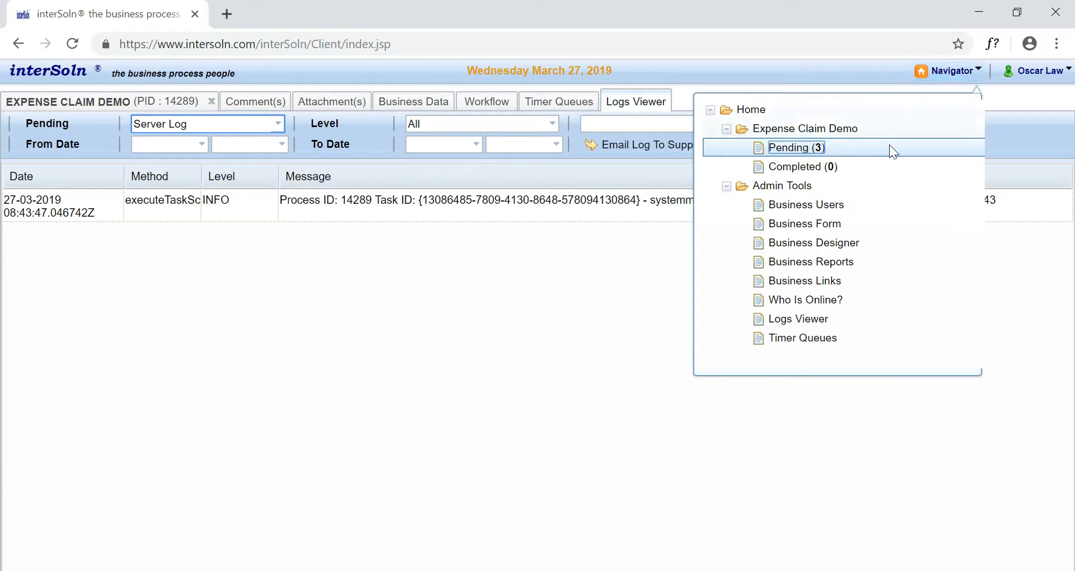
{"action": "left_click", "coordinate": [854, 266]}
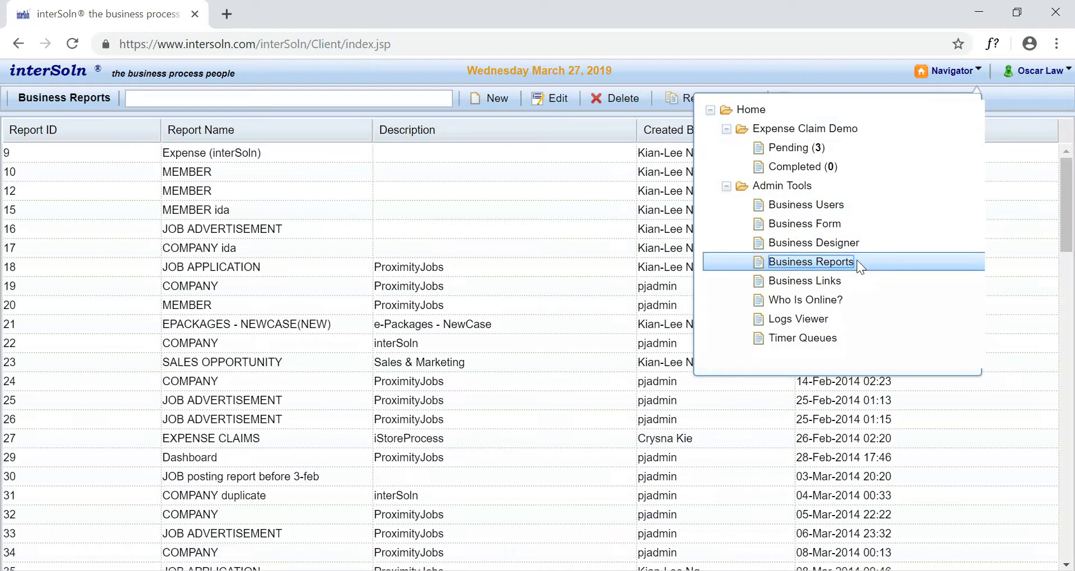
{"action": "left_click", "coordinate": [525, 290]}
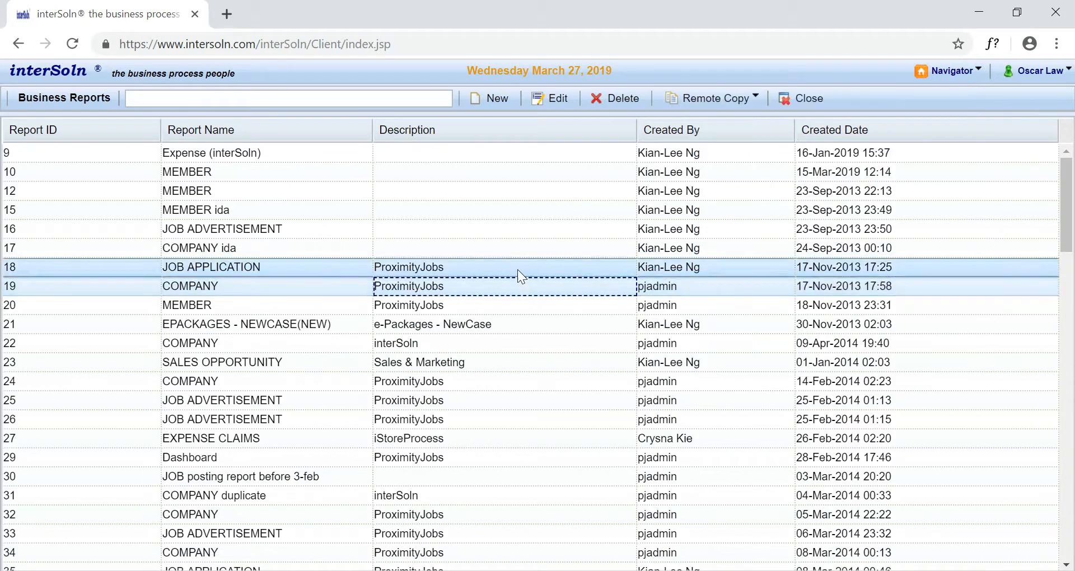
{"action": "left_click", "coordinate": [487, 100]}
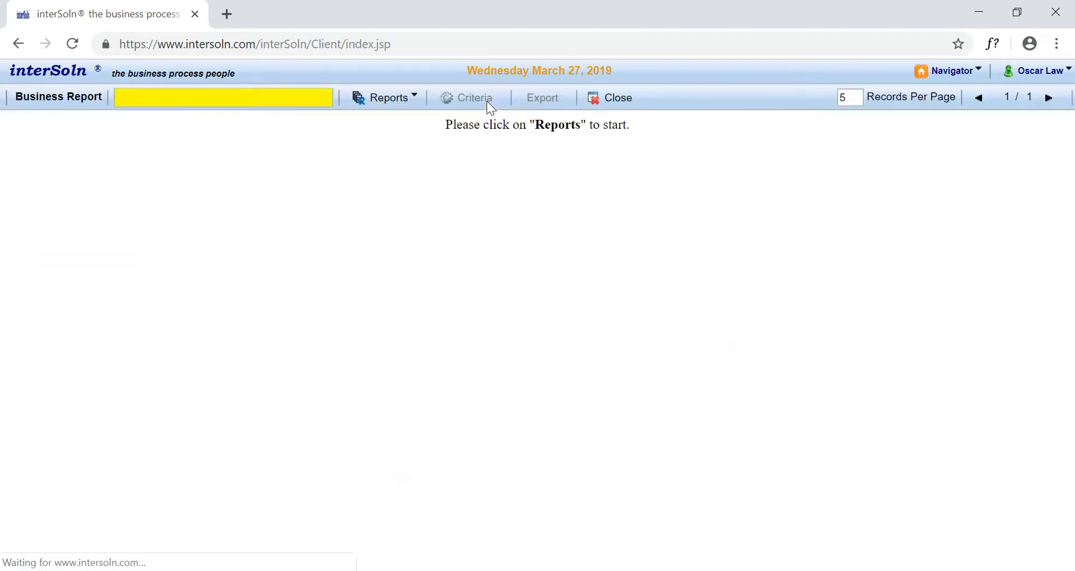
- Create a new draft report using the EXPENSE CLAIM DEMO template (ID 350) as its data source
{"action": "left_click", "coordinate": [410, 98]}
{"action": "left_click", "coordinate": [408, 116]}
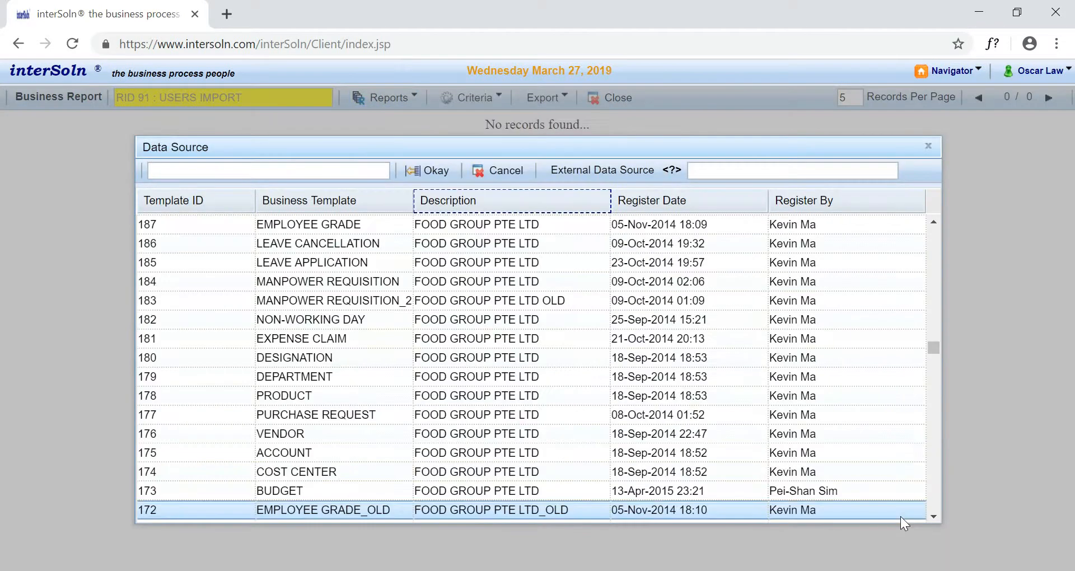
{"action": "left_click", "coordinate": [355, 167]}
{"action": "type", "text": "demo"}
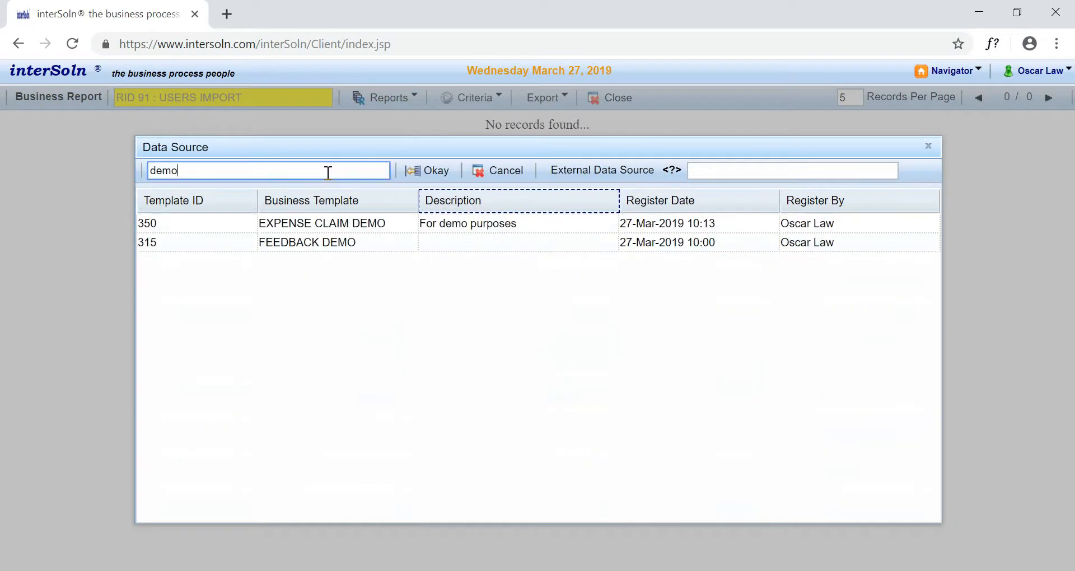
{"action": "left_click", "coordinate": [380, 223]}
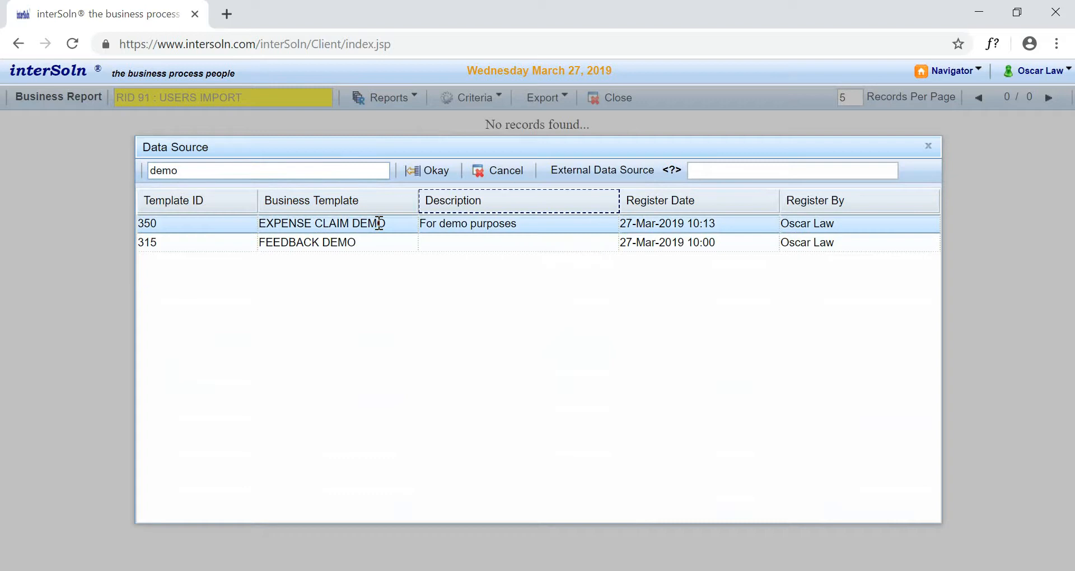
{"action": "left_click", "coordinate": [434, 173]}
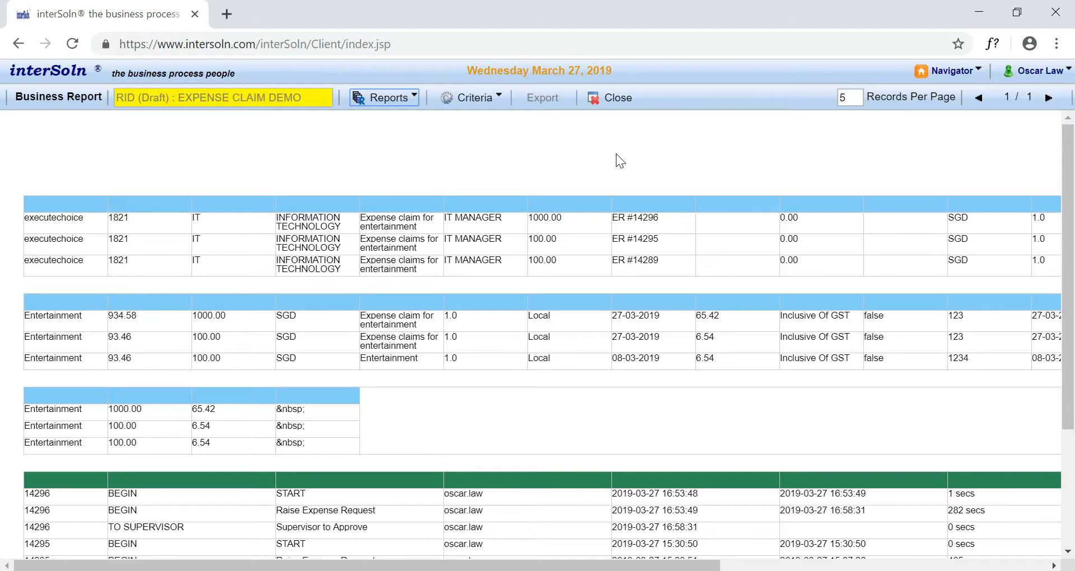
- Save the draft EXPENSE CLAIM DEMO report from the report designer and check the export formats in the report view
{"action": "right_click", "coordinate": [616, 155]}
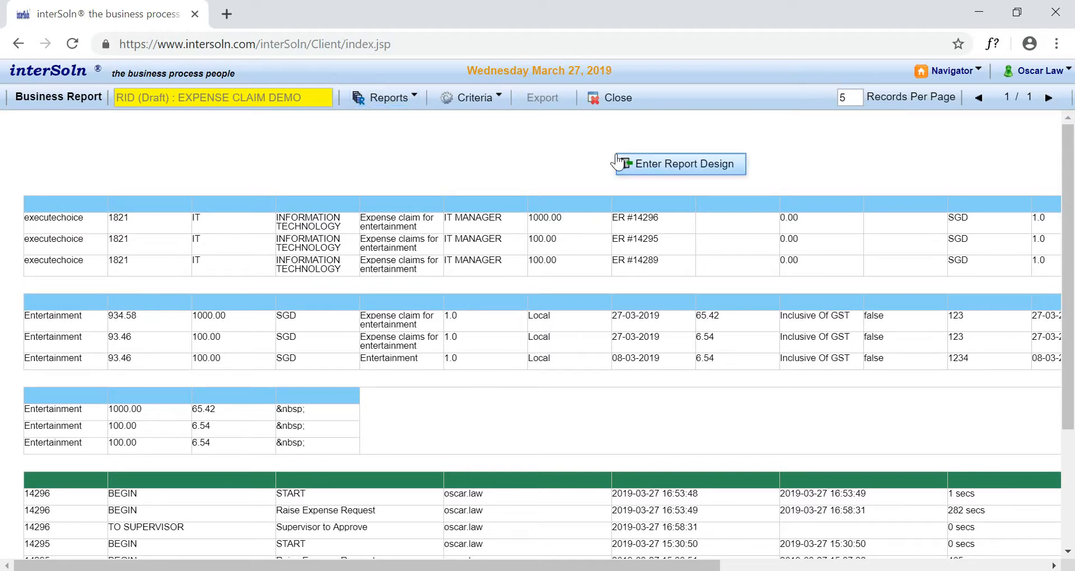
{"action": "left_click", "coordinate": [662, 165]}
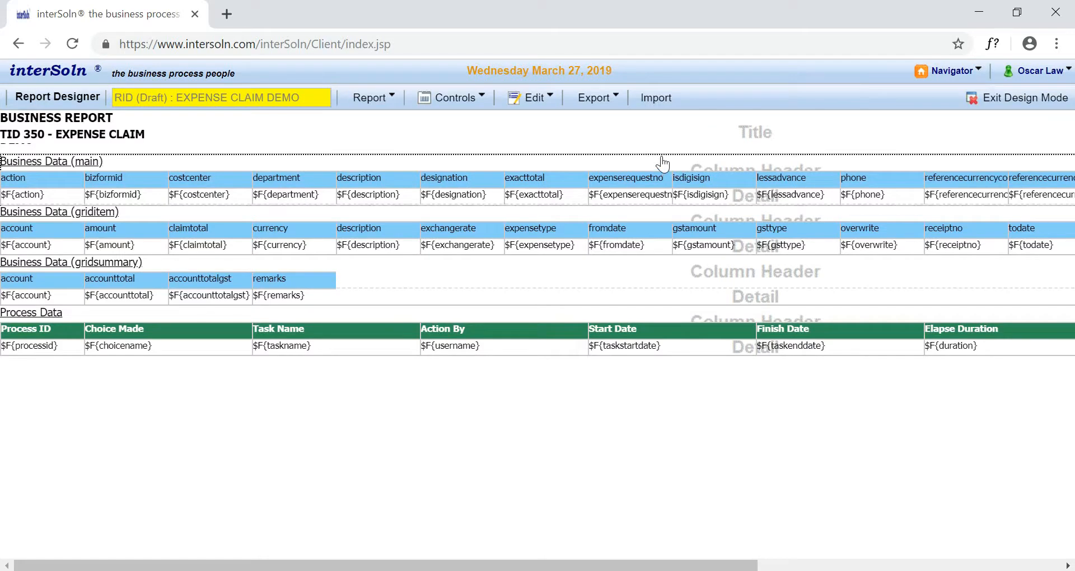
{"action": "right_click", "coordinate": [662, 140]}
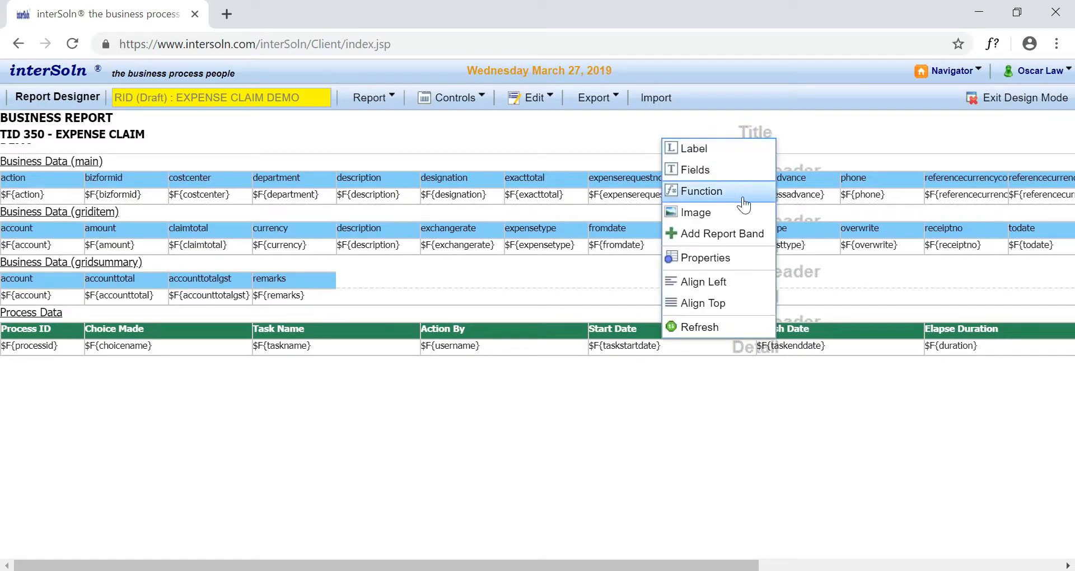
{"action": "left_click", "coordinate": [371, 98]}
{"action": "left_click", "coordinate": [375, 117]}
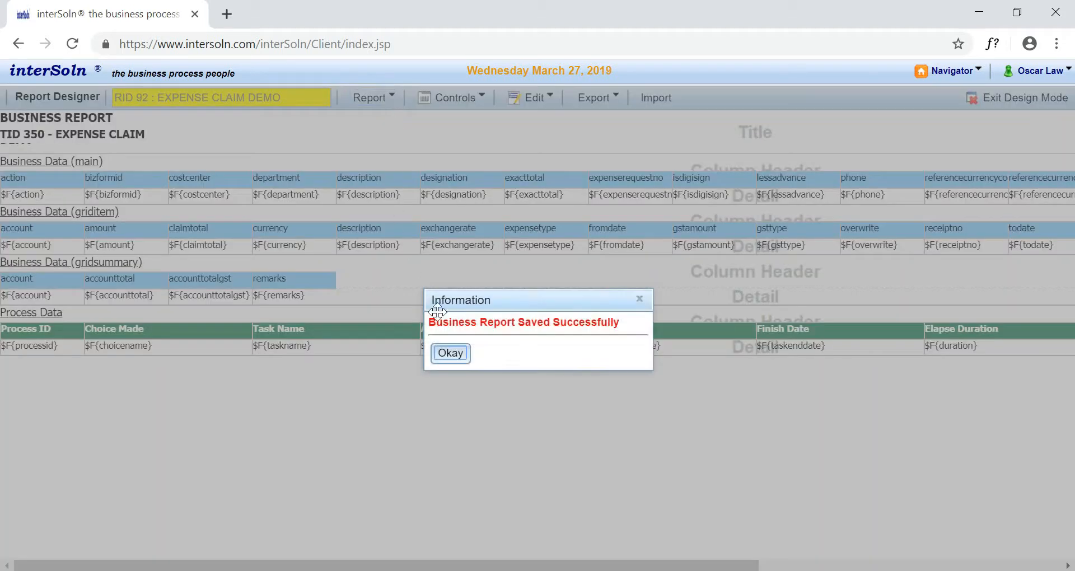
{"action": "left_click", "coordinate": [455, 355]}
{"action": "left_click", "coordinate": [974, 108]}
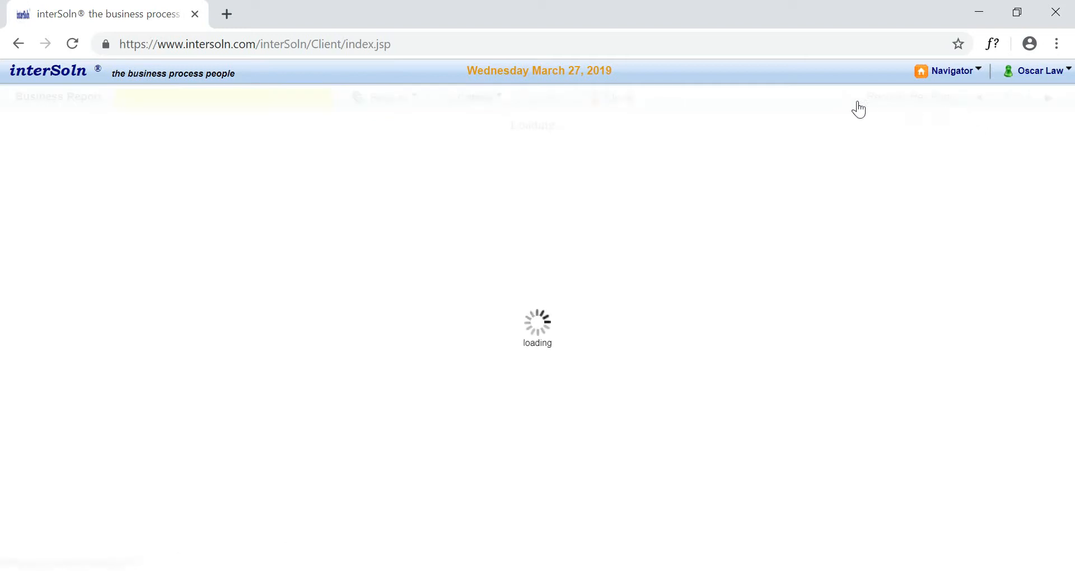
{"action": "left_click", "coordinate": [544, 98]}
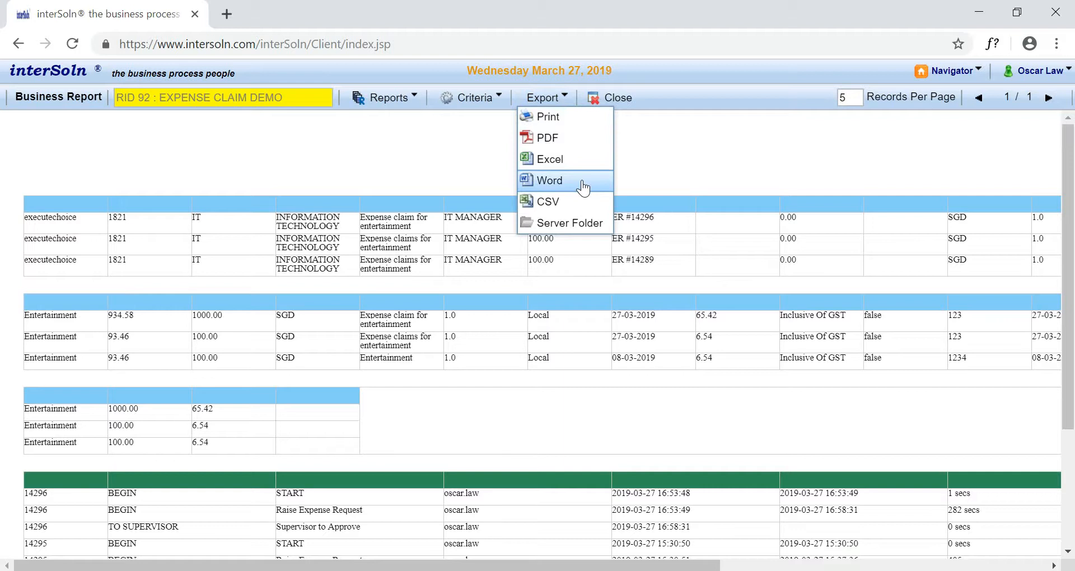
- Add a business link under Home for the EXPENSE CLAIM DEMO REPORT business report (ID 92)
{"action": "left_click", "coordinate": [947, 71]}
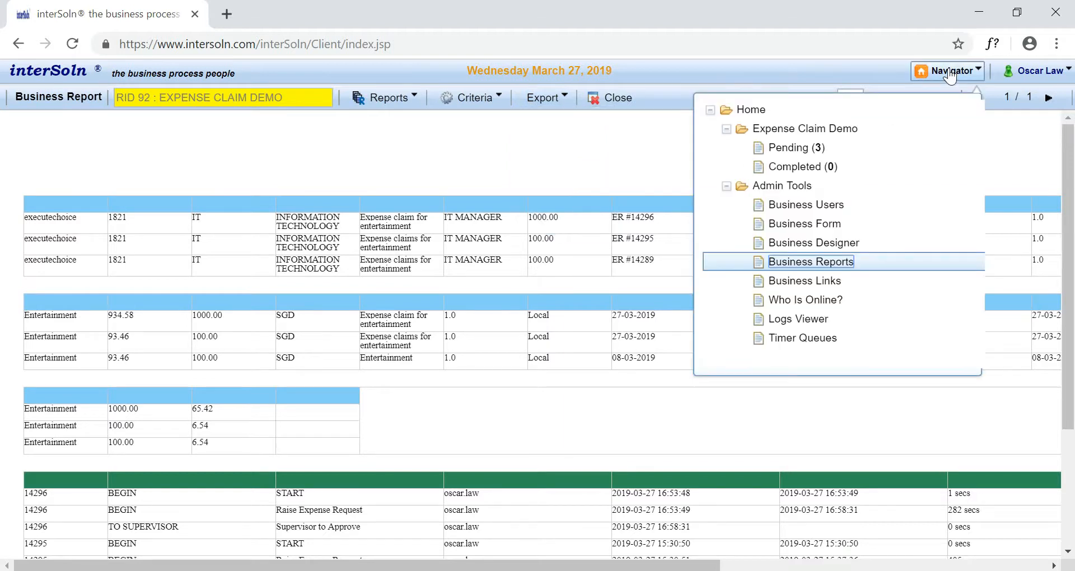
{"action": "left_click", "coordinate": [841, 281]}
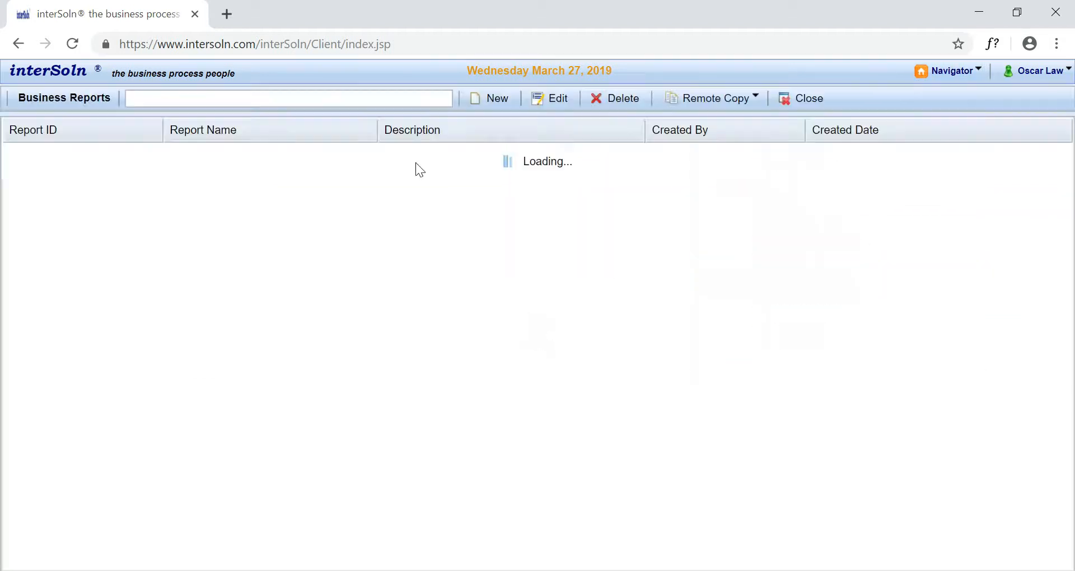
{"action": "right_click", "coordinate": [141, 121]}
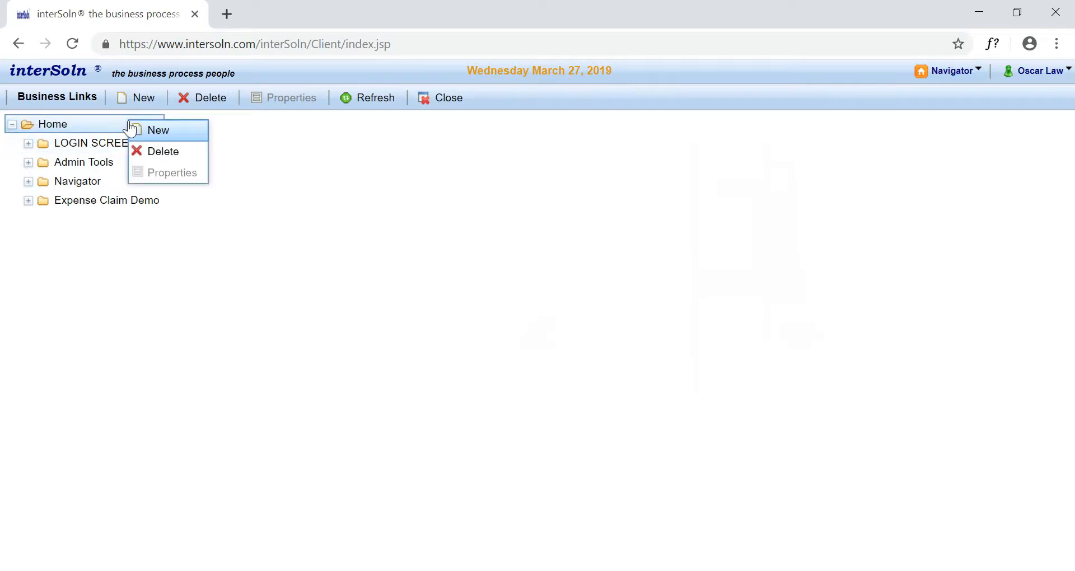
{"action": "left_click", "coordinate": [168, 127]}
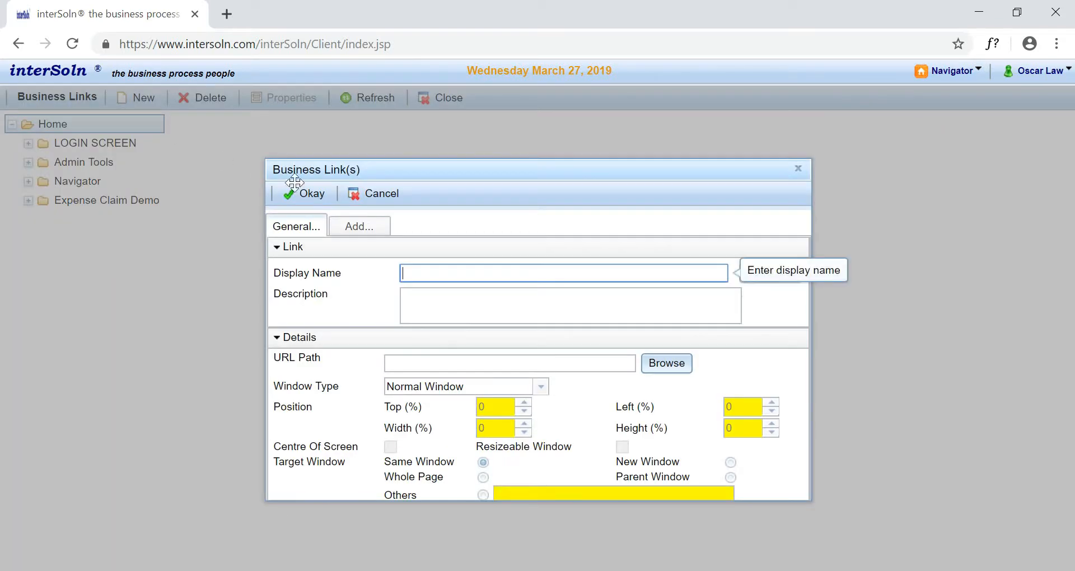
{"action": "left_click", "coordinate": [362, 225]}
{"action": "left_click", "coordinate": [535, 245]}
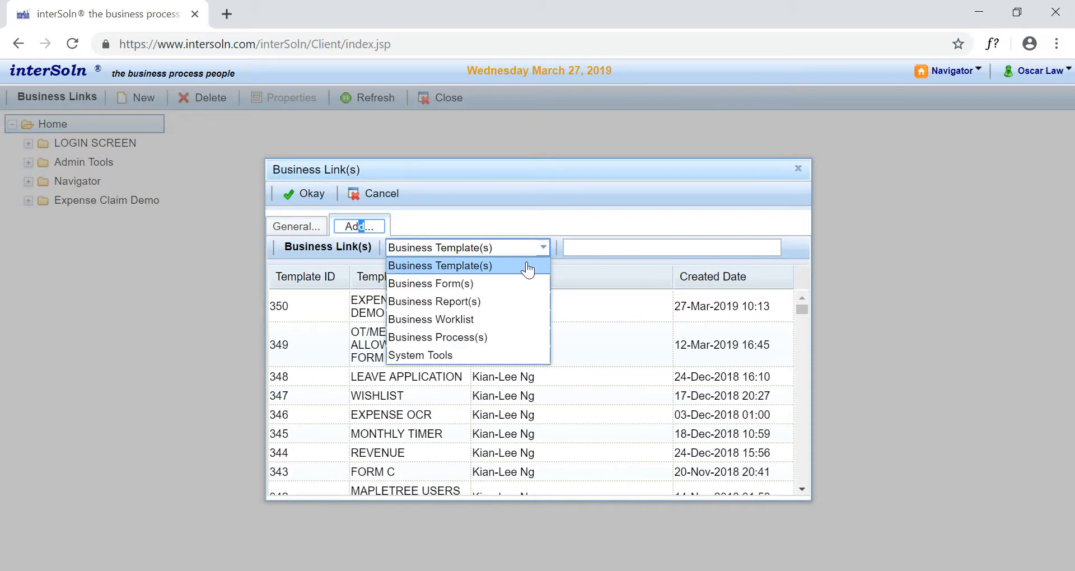
{"action": "left_click", "coordinate": [496, 301]}
{"action": "left_click", "coordinate": [602, 247]}
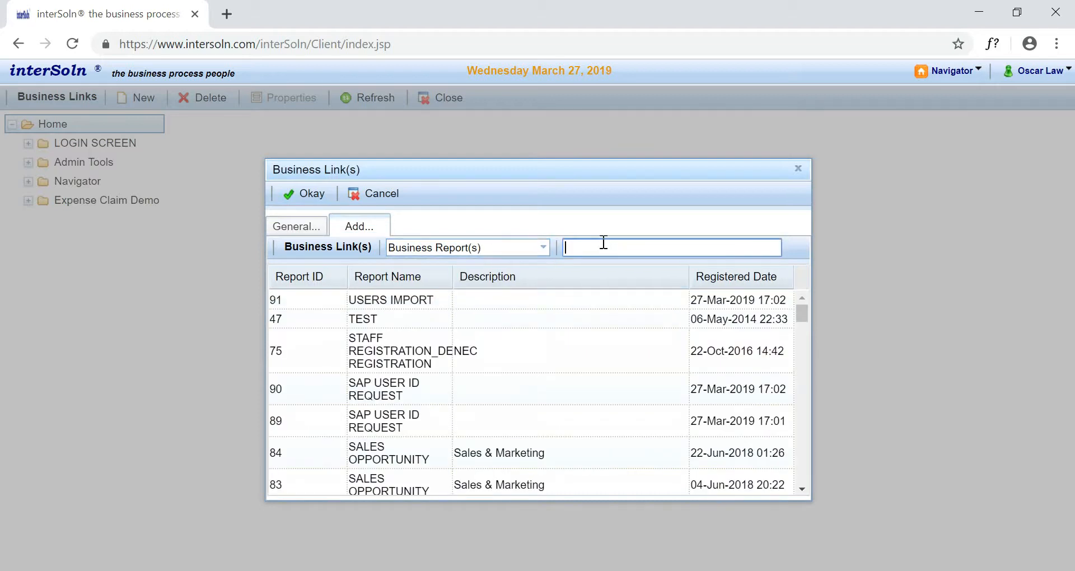
{"action": "type", "text": "demo"}
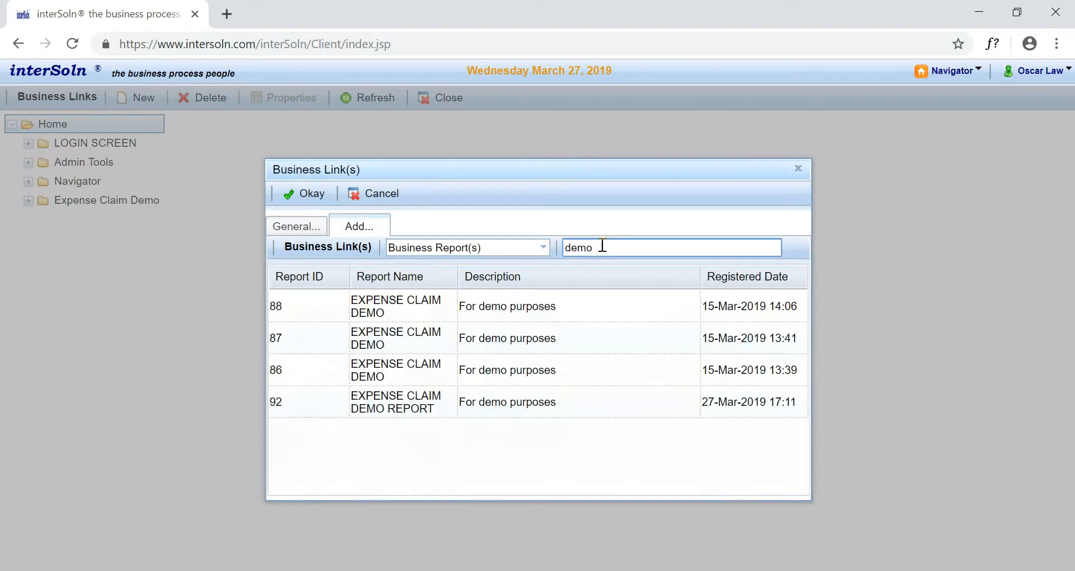
{"action": "left_click", "coordinate": [567, 402]}
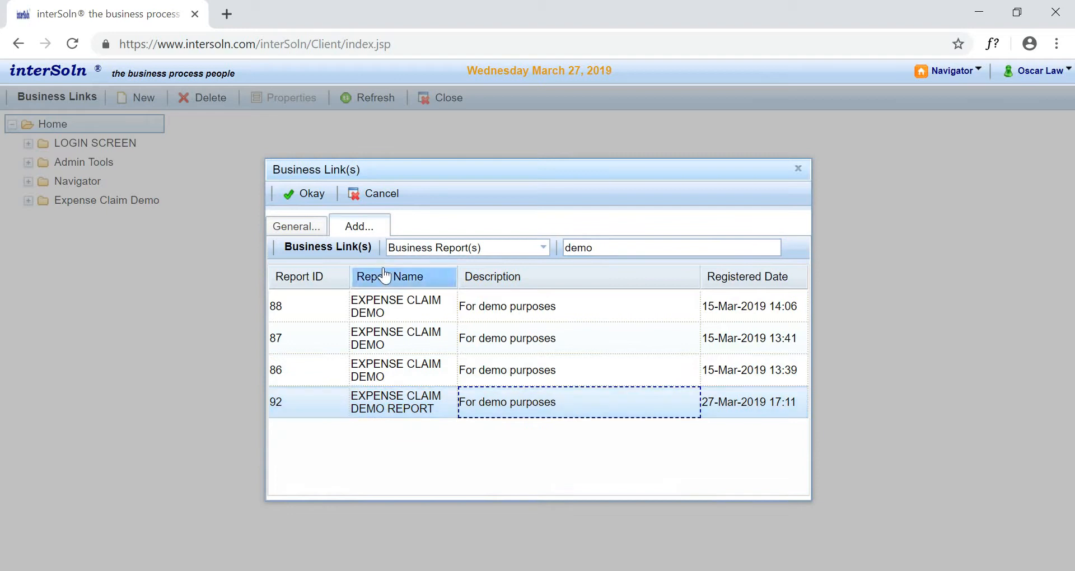
{"action": "left_click", "coordinate": [313, 194]}
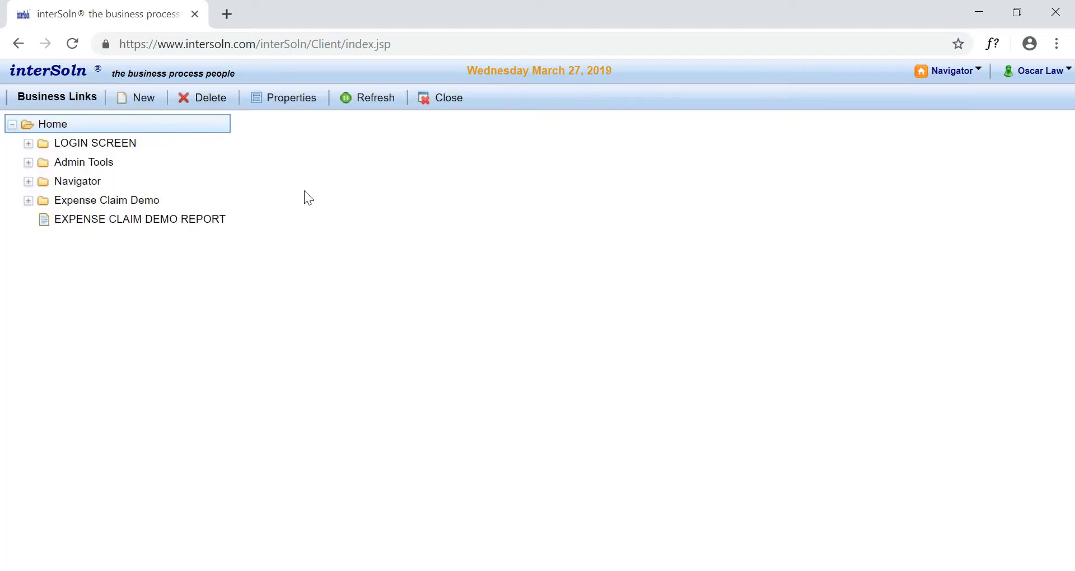
- Grant the administrator's own user account access to the EXPENSE CLAIM DEMO REPORT link in its security settings
{"action": "double_click", "coordinate": [207, 221]}
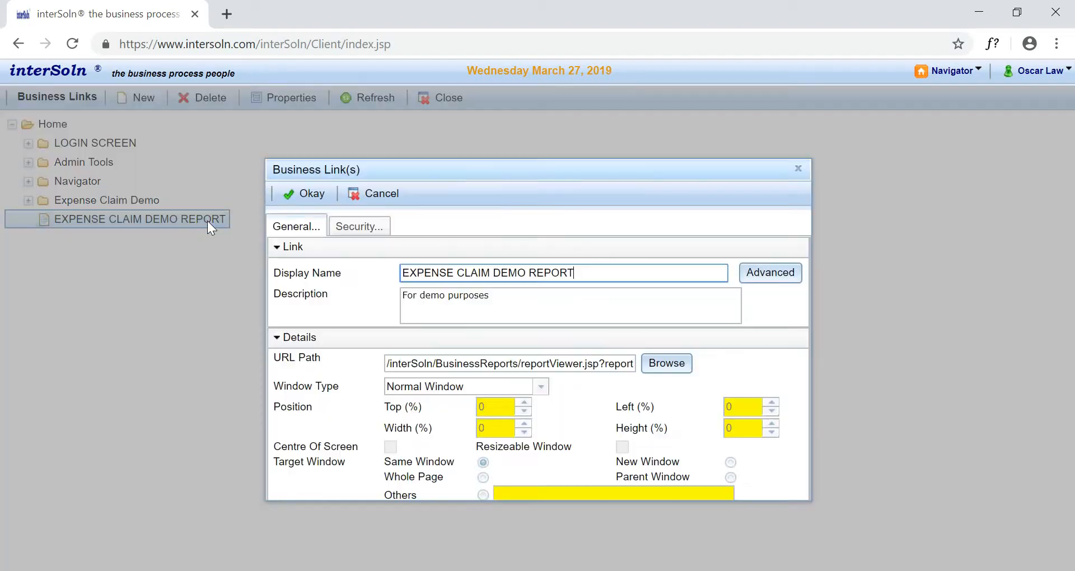
{"action": "left_click", "coordinate": [361, 226]}
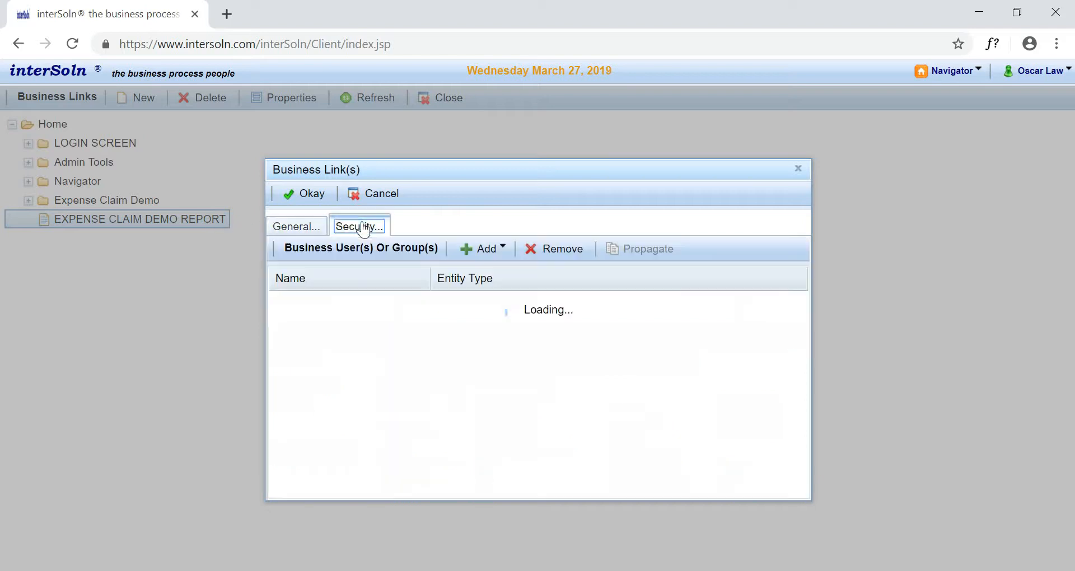
{"action": "left_click", "coordinate": [488, 249]}
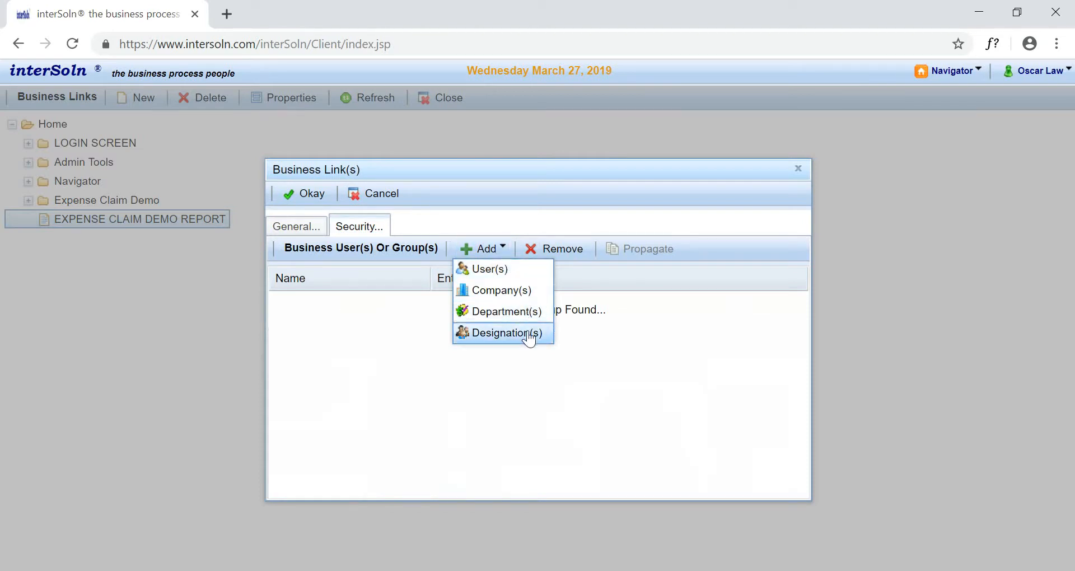
{"action": "left_click", "coordinate": [525, 271]}
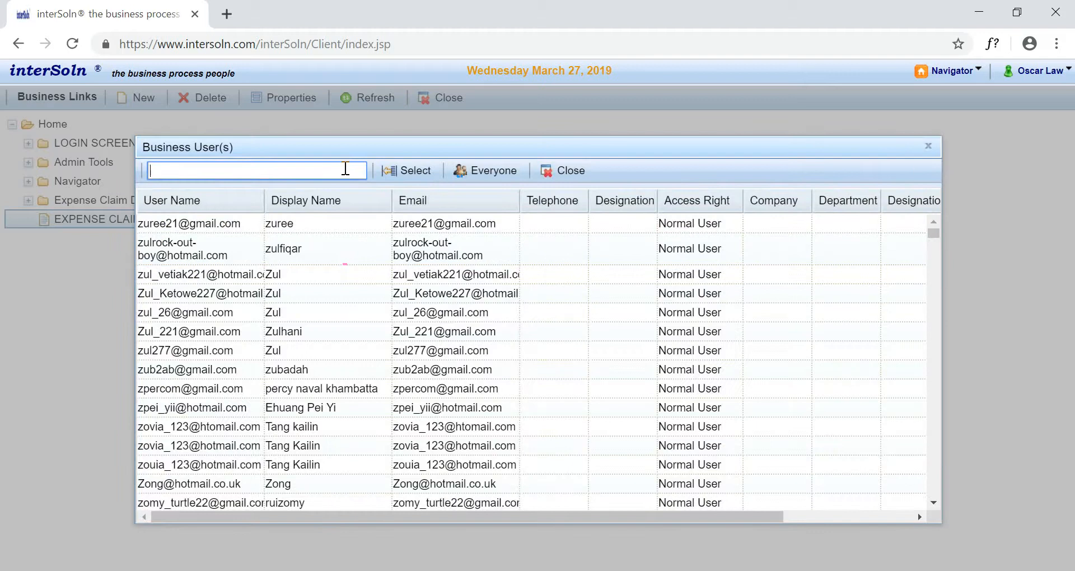
{"action": "type", "text": "oscar"}
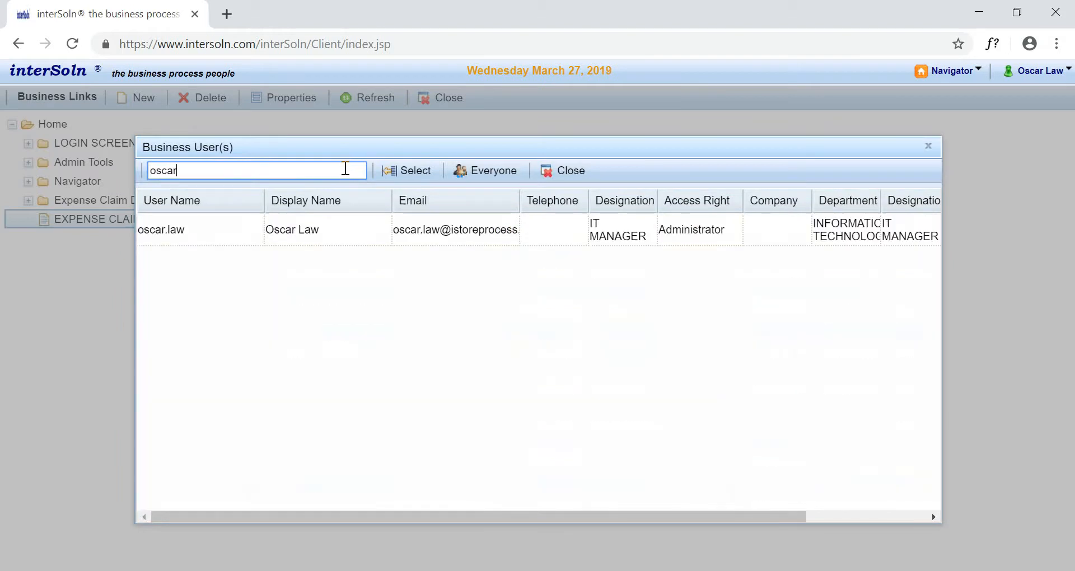
{"action": "left_click", "coordinate": [364, 235]}
{"action": "left_click", "coordinate": [401, 171]}
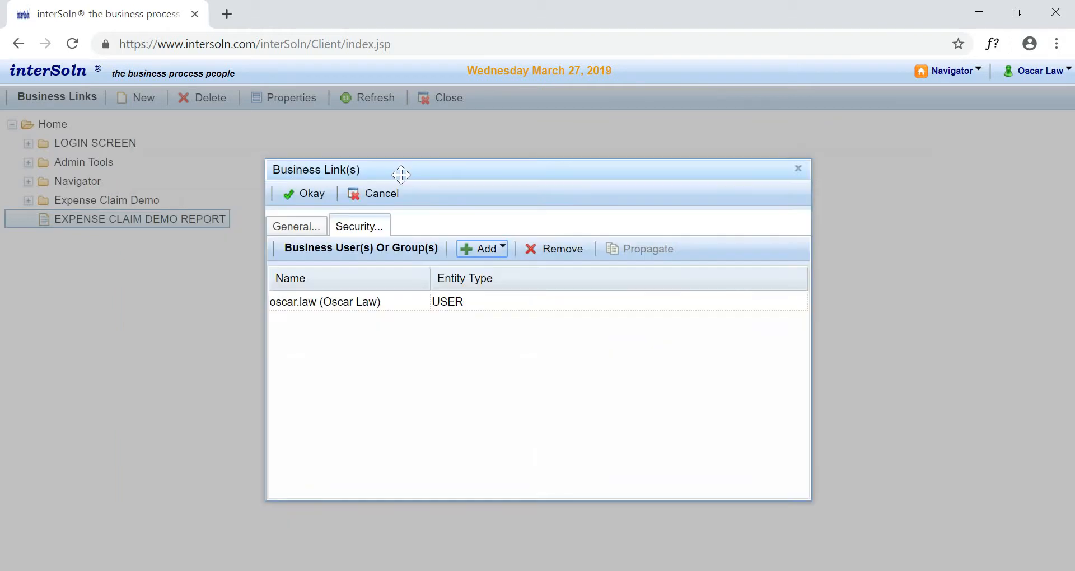
{"action": "left_click", "coordinate": [306, 195]}
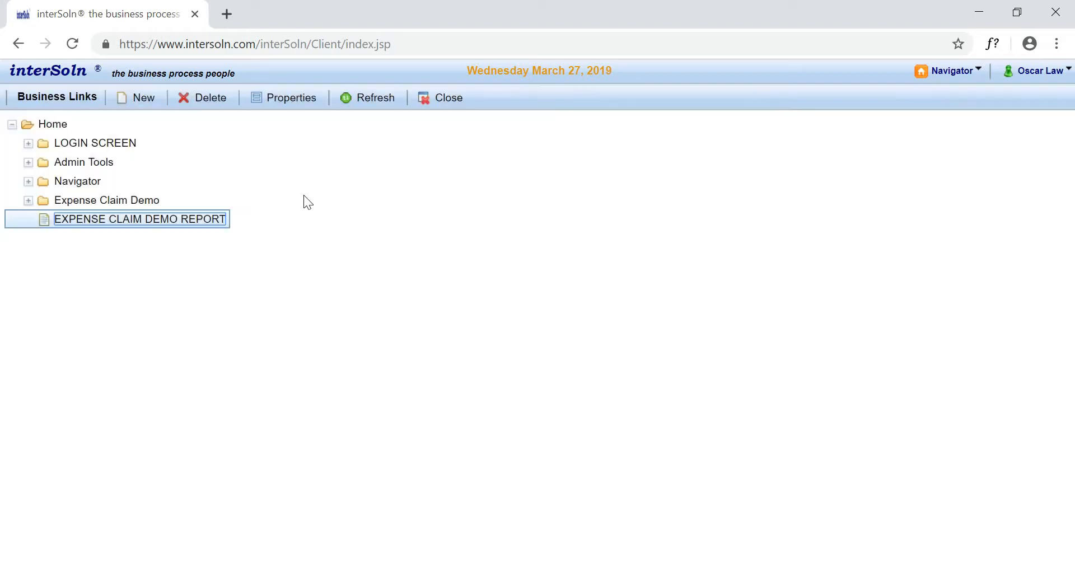
- Reload the Home list and open EXPENSE CLAIM DEMO REPORT through its new navigator link
{"action": "left_click", "coordinate": [947, 71]}
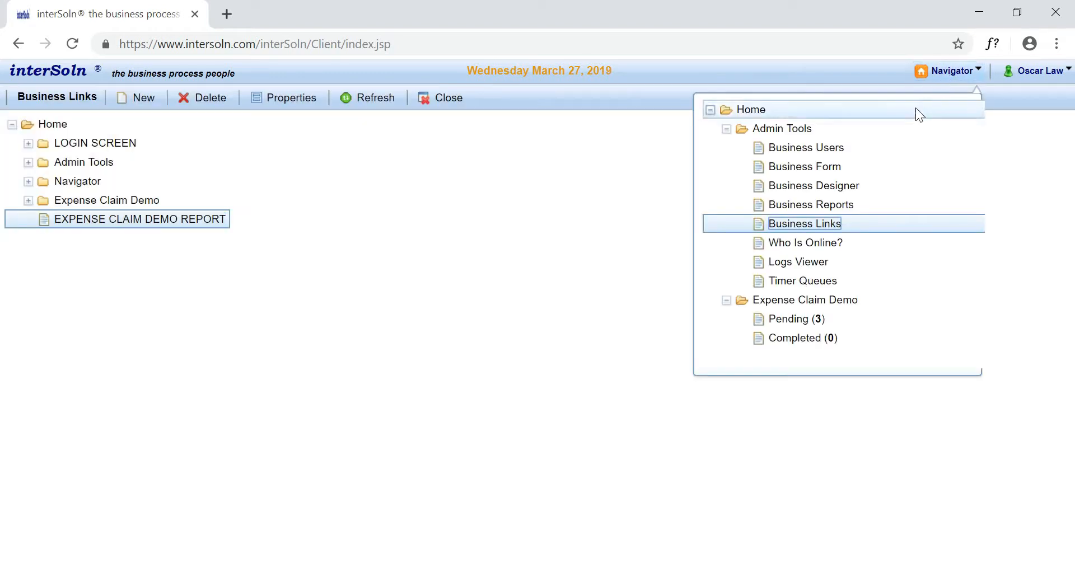
{"action": "left_click", "coordinate": [903, 113]}
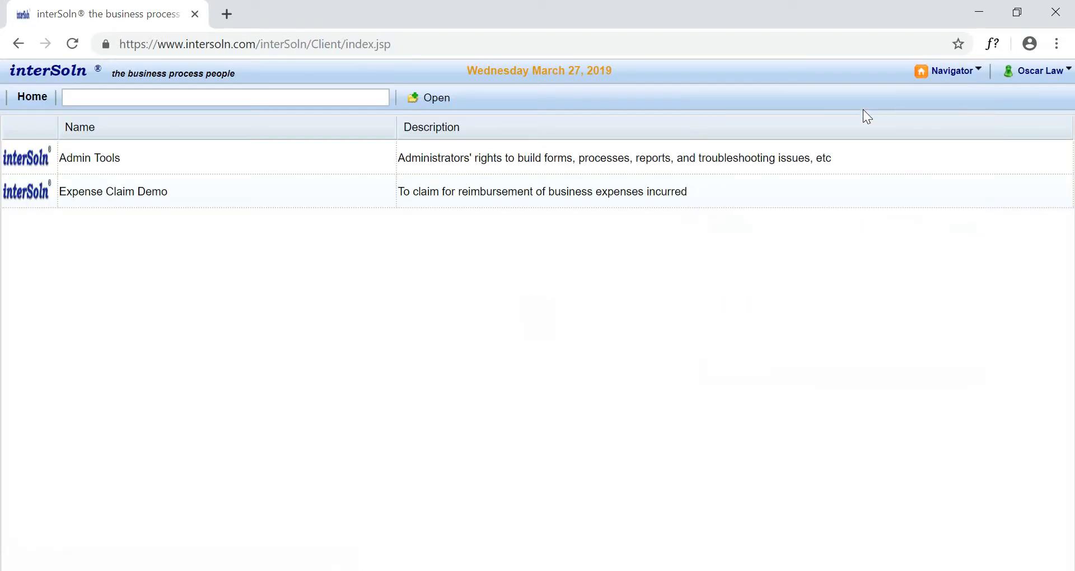
{"action": "left_click", "coordinate": [956, 79]}
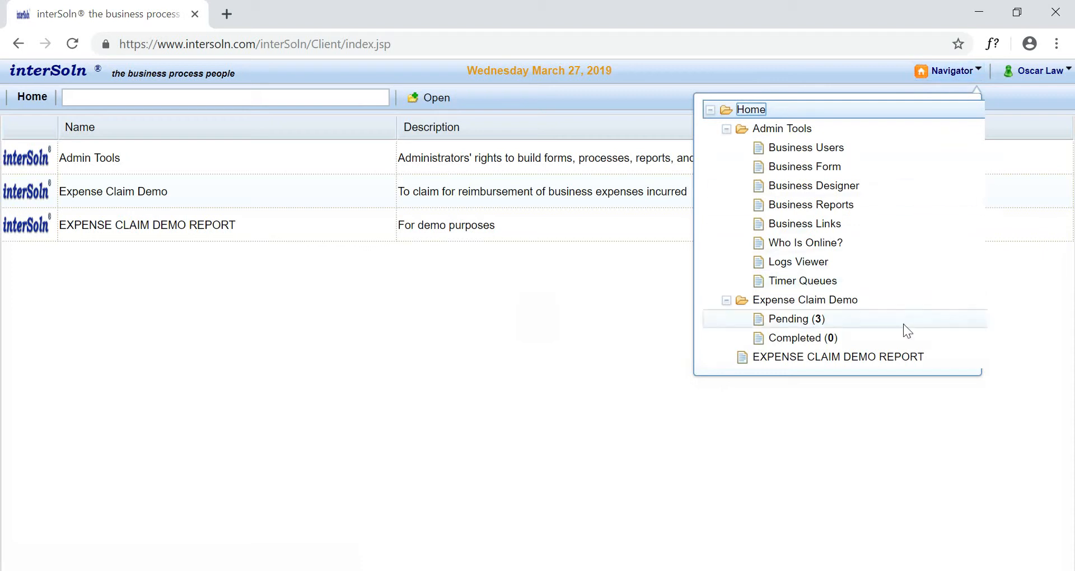
{"action": "left_click", "coordinate": [900, 355]}
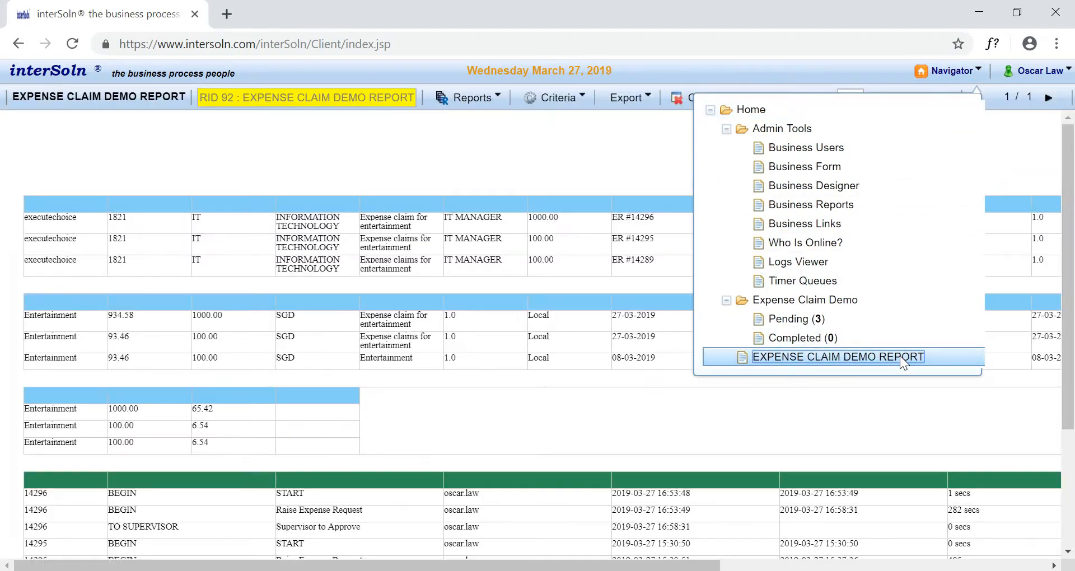
{"action": "left_click", "coordinate": [832, 439]}
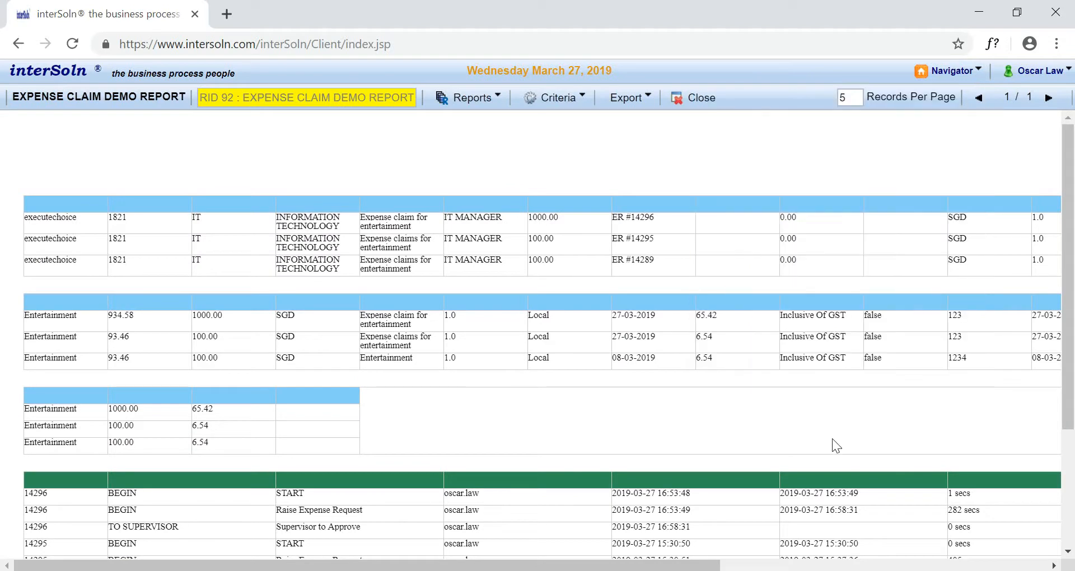